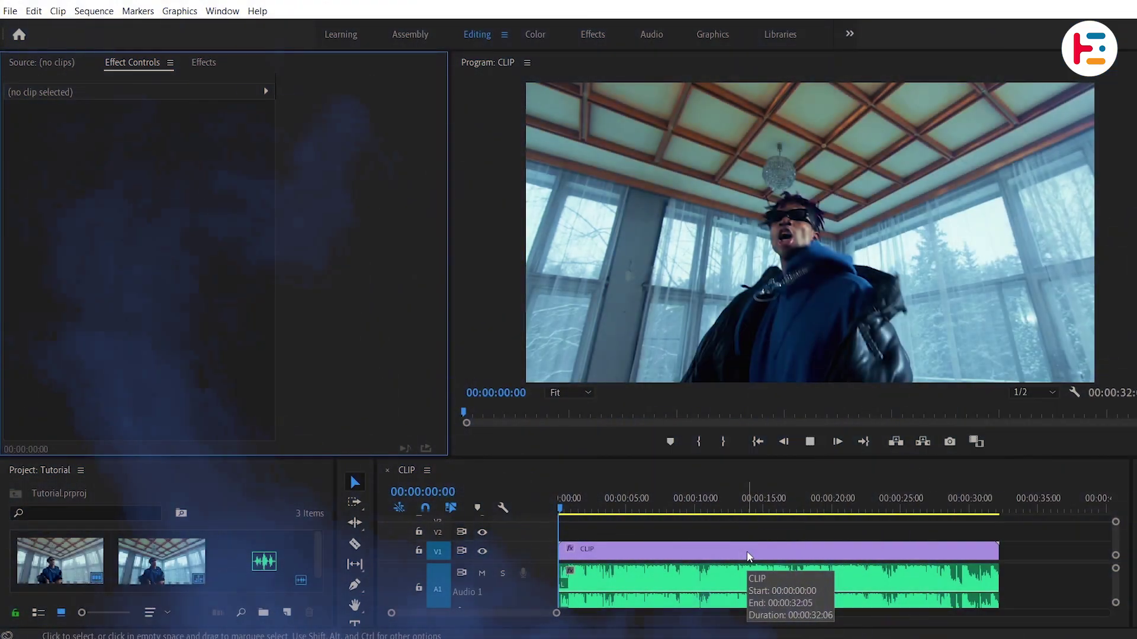
- Create a 2048 × 1080, 25 fps adjustment layer named Transform and place it on track V2 above the clip
{"action": "key", "text": "space"}
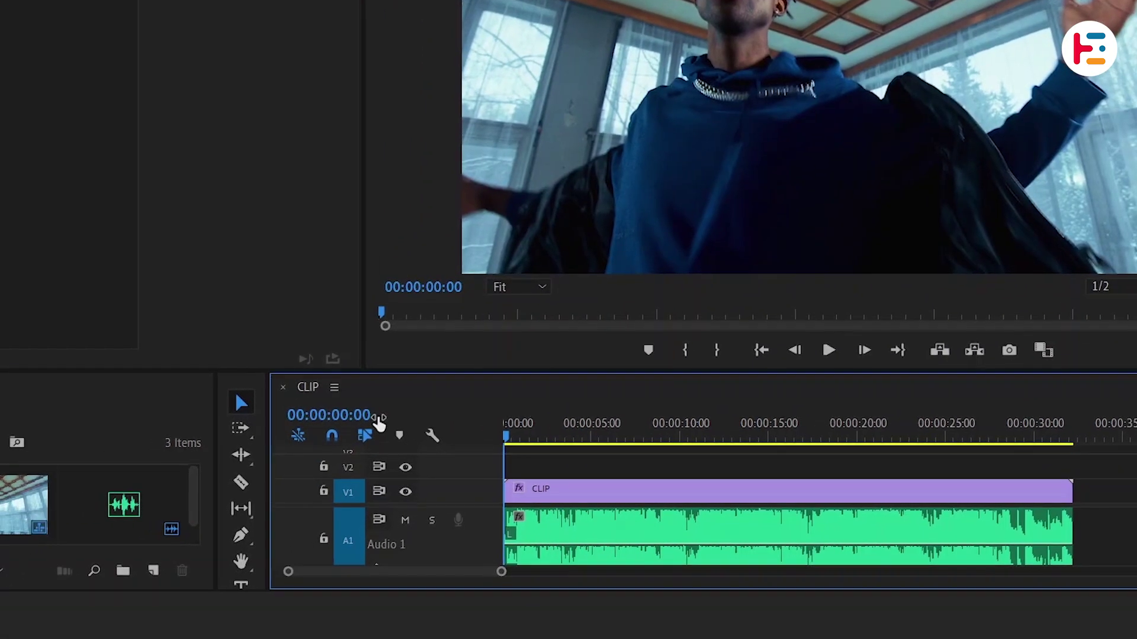
{"action": "left_click", "coordinate": [53, 589]}
{"action": "left_click", "coordinate": [247, 392]}
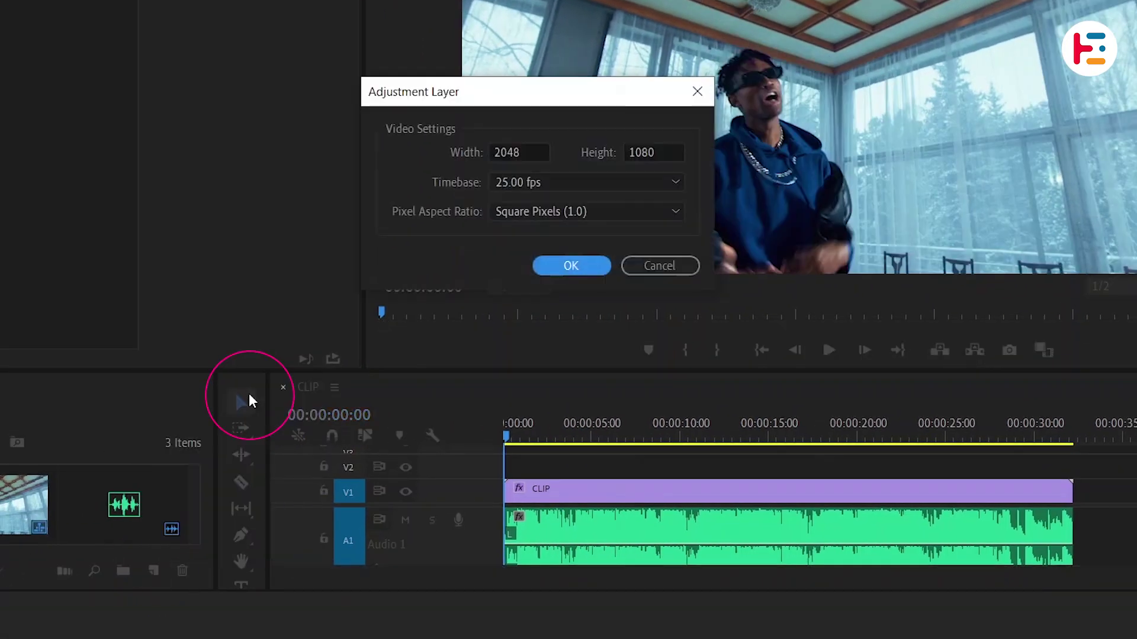
{"action": "key", "text": "Return"}
{"action": "left_click", "coordinate": [98, 531]}
{"action": "type", "text": "Transform"}
{"action": "key", "text": "Return"}
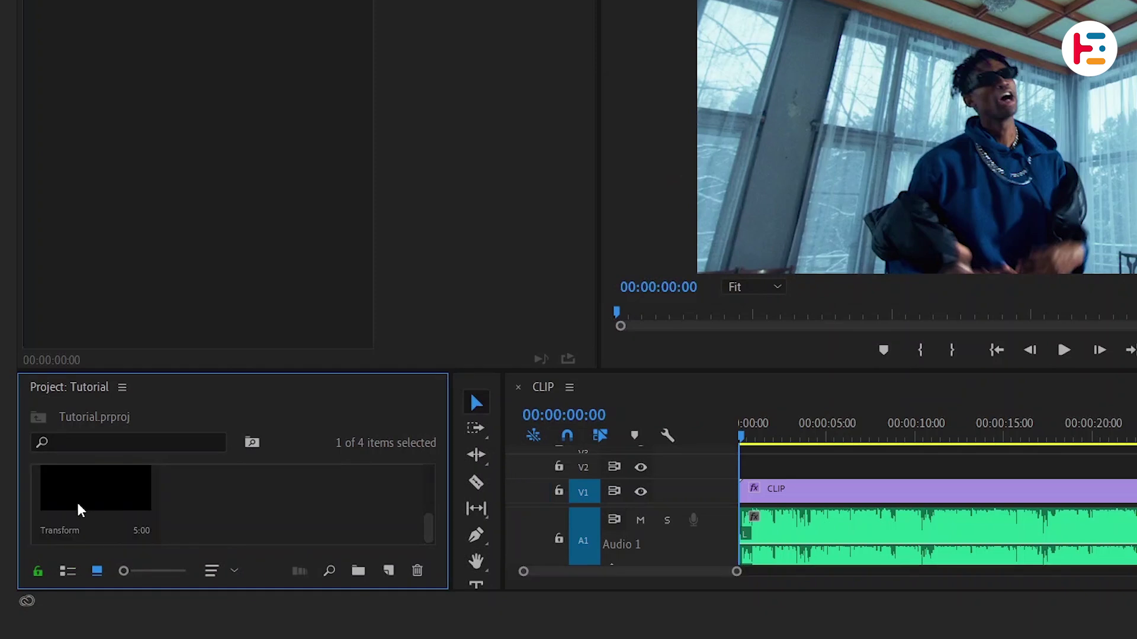
{"action": "left_click", "coordinate": [62, 504]}
{"action": "left_click_drag", "start_coordinate": [94, 497], "coordinate": [784, 496]}
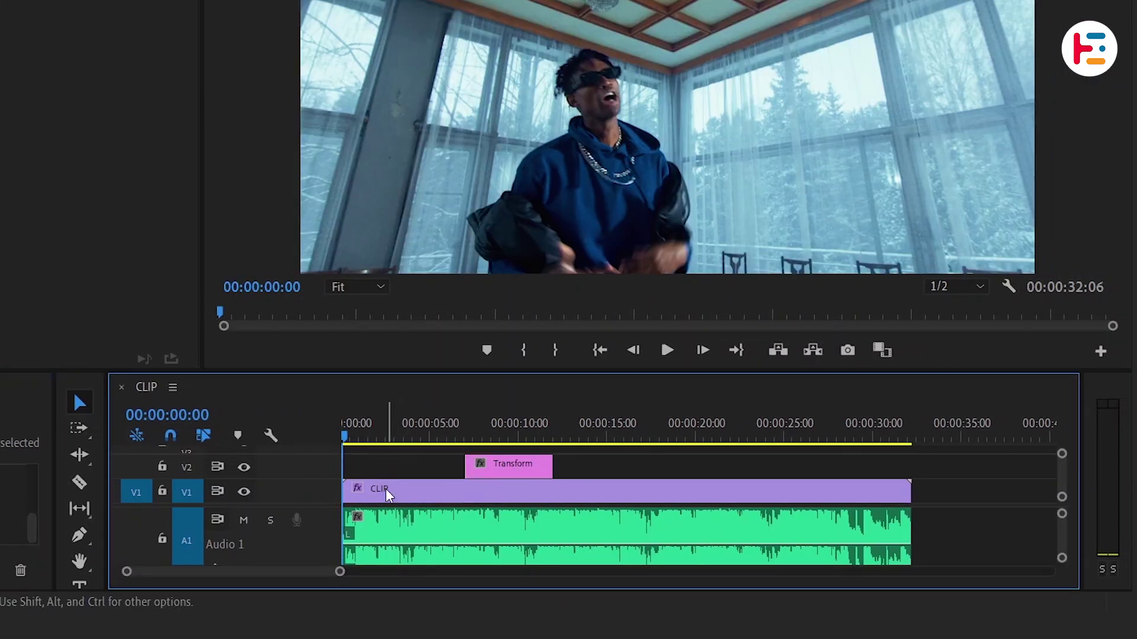
- Play the music to find the first beat and add a marker to the audio clip at 00:00:00:19
{"action": "key", "text": "grave"}
{"action": "key", "text": "equal"}
{"action": "key", "text": "equal"}
{"action": "key", "text": "equal"}
{"action": "key", "text": "equal"}
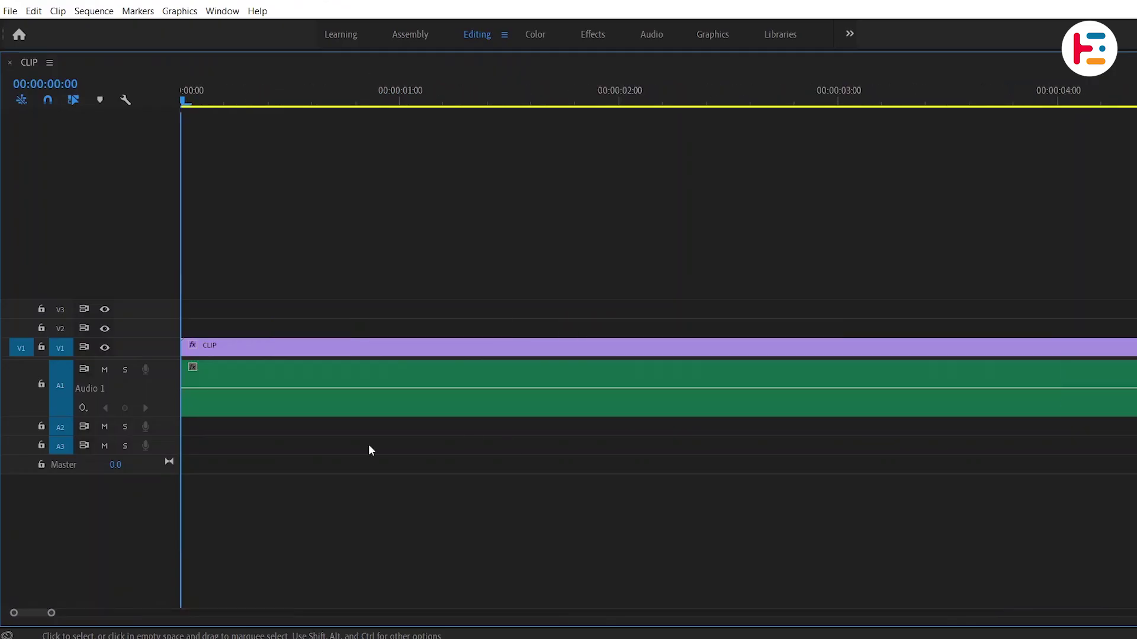
{"action": "key", "text": "space"}
{"action": "key", "text": "space"}
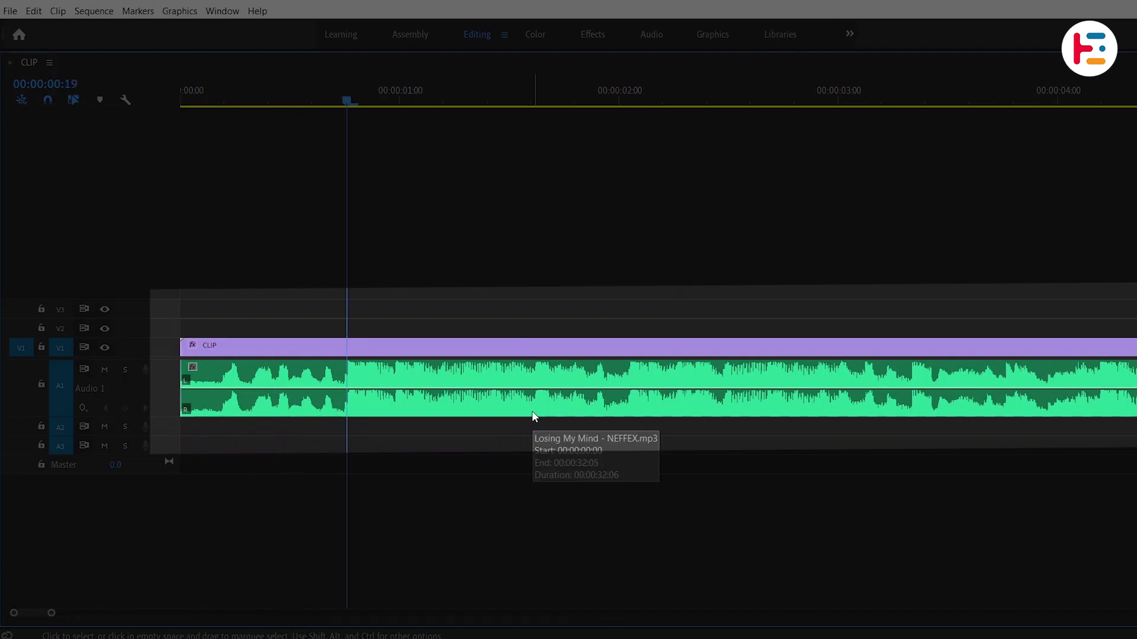
{"action": "left_click", "coordinate": [483, 396]}
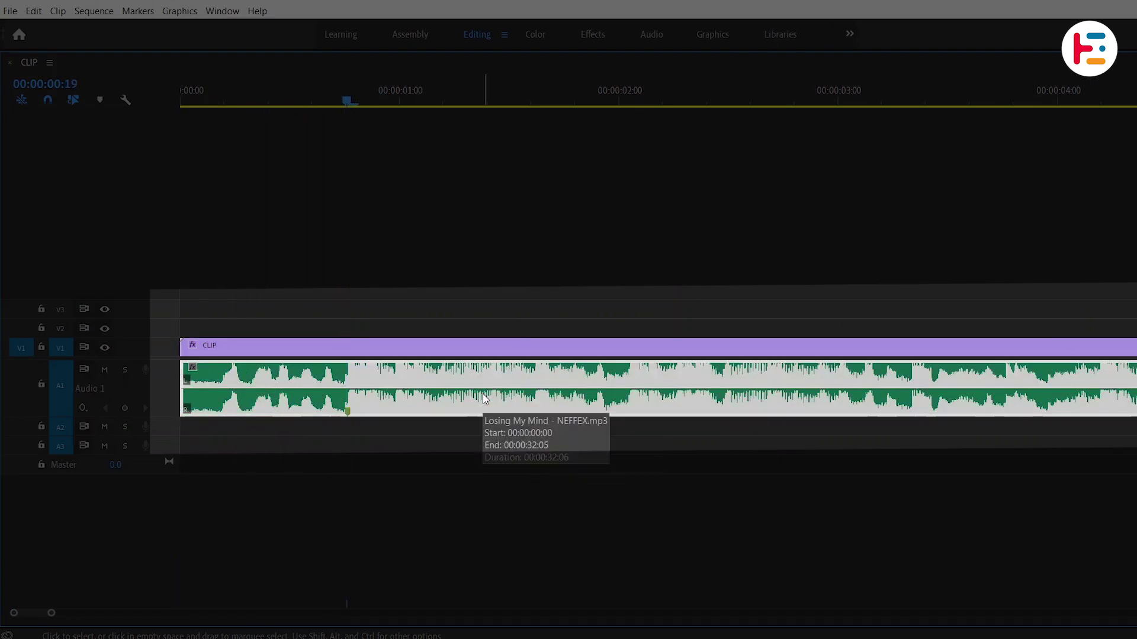
{"action": "key", "text": "m"}
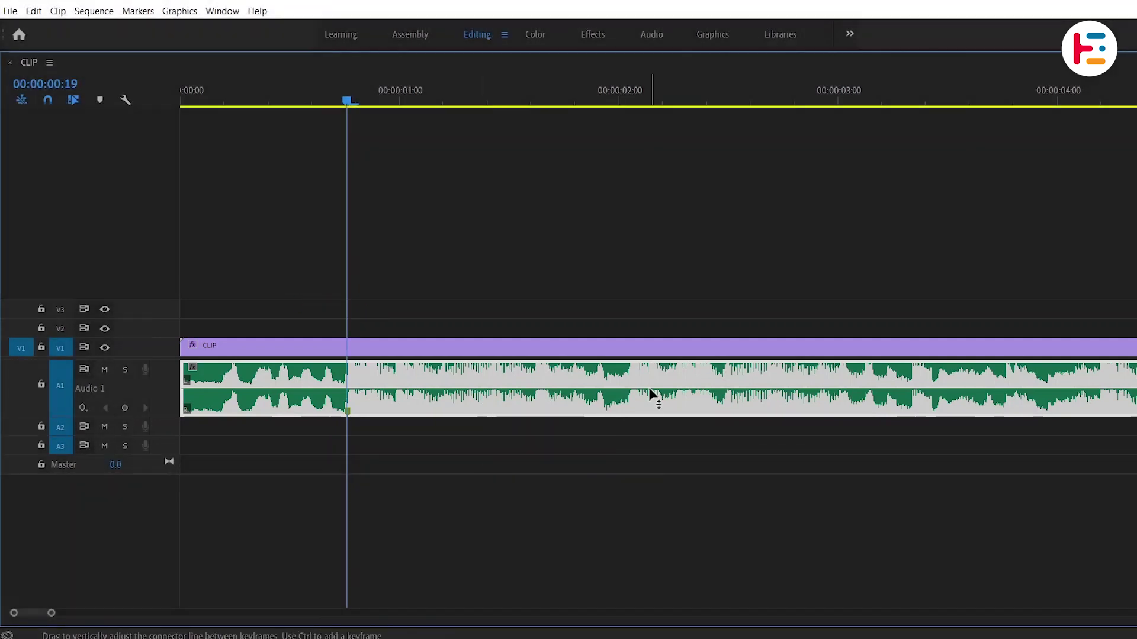
- Mark three further beats on the audio clip, the first at 00:00:02:01 and the last at 00:00:08:23
{"action": "key", "text": "space"}
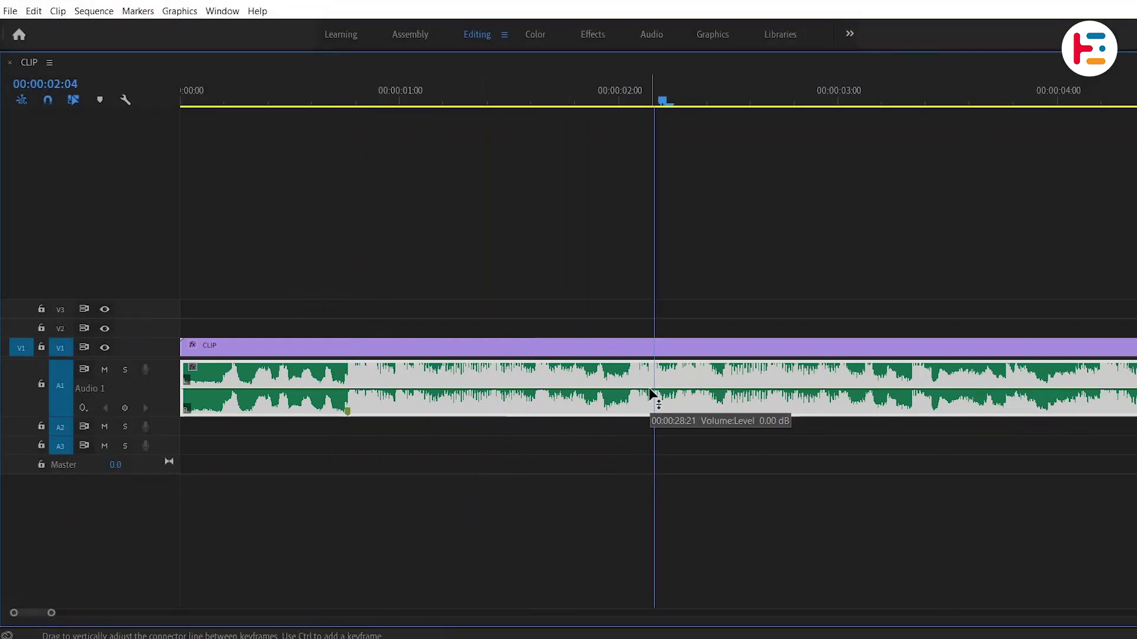
{"action": "left_click", "coordinate": [911, 95]}
{"action": "scroll", "coordinate": [872, 91], "scroll_direction": "down", "scroll_amount": 3}
{"action": "left_click", "coordinate": [319, 103]}
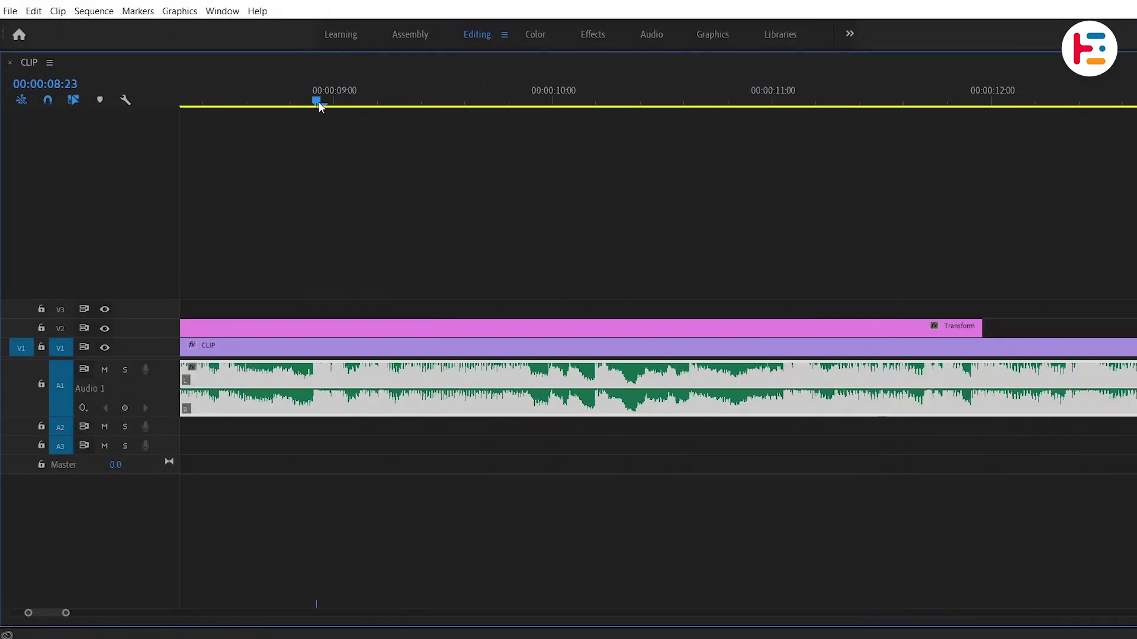
{"action": "key", "text": "backslash"}
{"action": "left_click", "coordinate": [296, 102]}
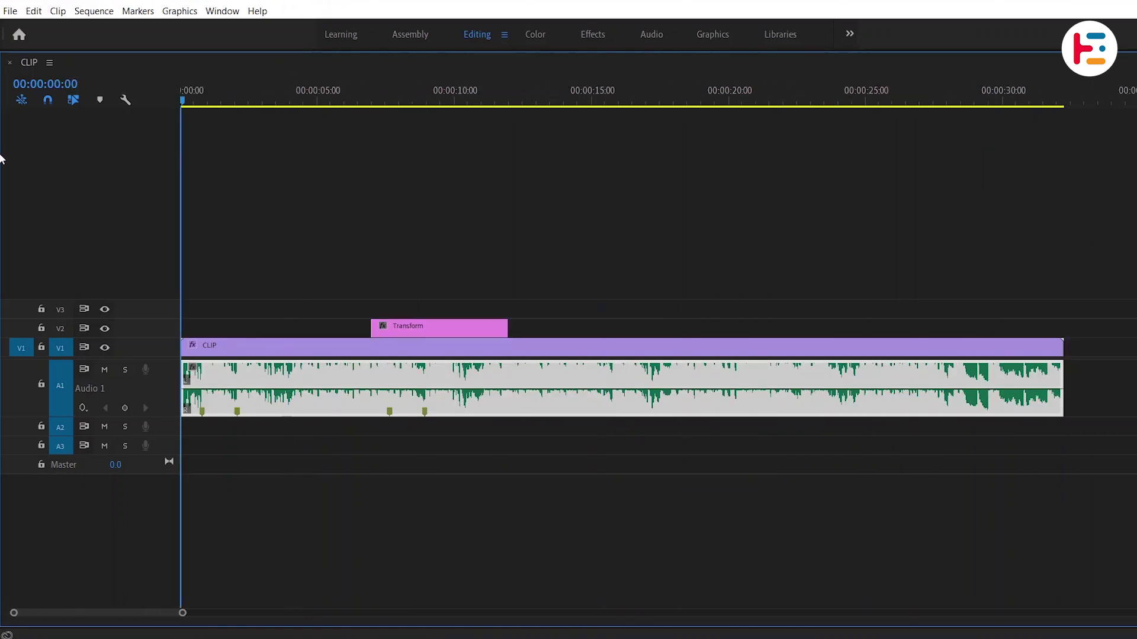
- Move the Transform layer to start at the 00:00:00:19 beat marker and trim its end to about 00:00:01:05
{"action": "key", "text": "equal"}
{"action": "left_click", "coordinate": [592, 328]}
{"action": "left_click_drag", "start_coordinate": [298, 330], "coordinate": [271, 326]}
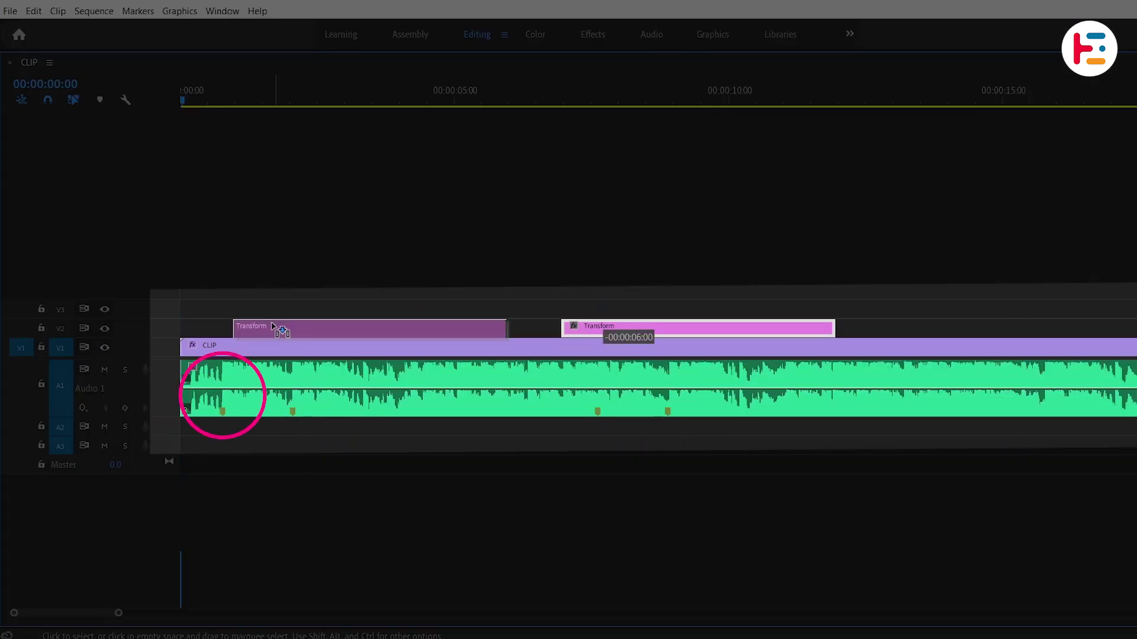
{"action": "left_click_drag", "start_coordinate": [272, 327], "coordinate": [260, 330]}
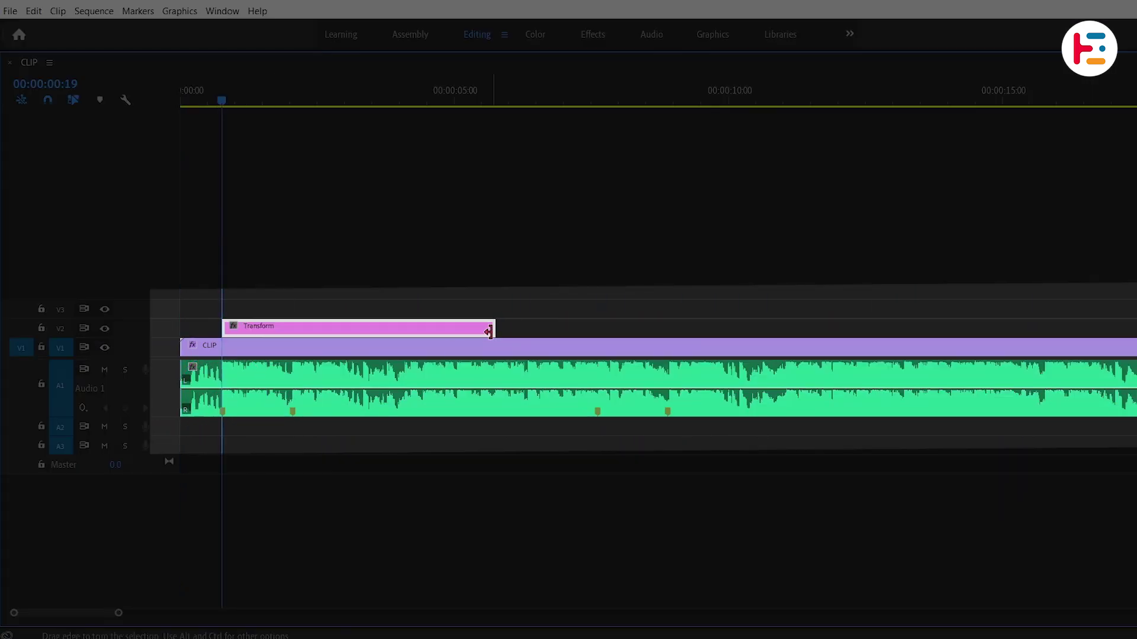
{"action": "left_click_drag", "start_coordinate": [491, 329], "coordinate": [276, 329]}
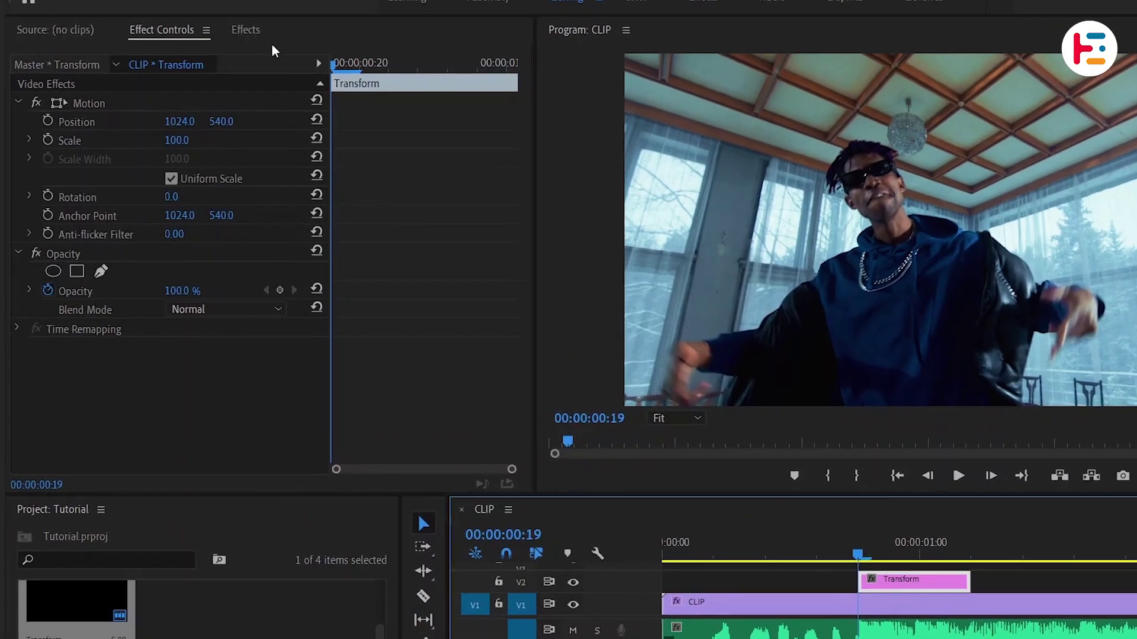
- Search the effects for "transform" and apply the Distort Transform effect to the Transform layer
{"action": "left_click", "coordinate": [203, 62]}
{"action": "left_click", "coordinate": [126, 80]}
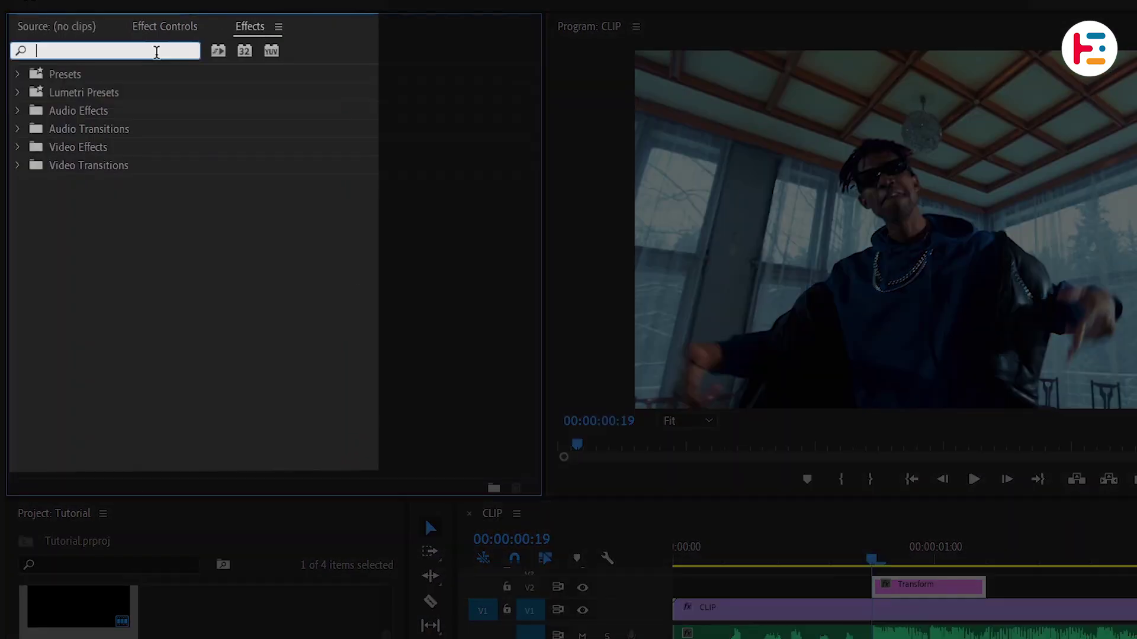
{"action": "type", "text": "transform"}
{"action": "left_click", "coordinate": [112, 186]}
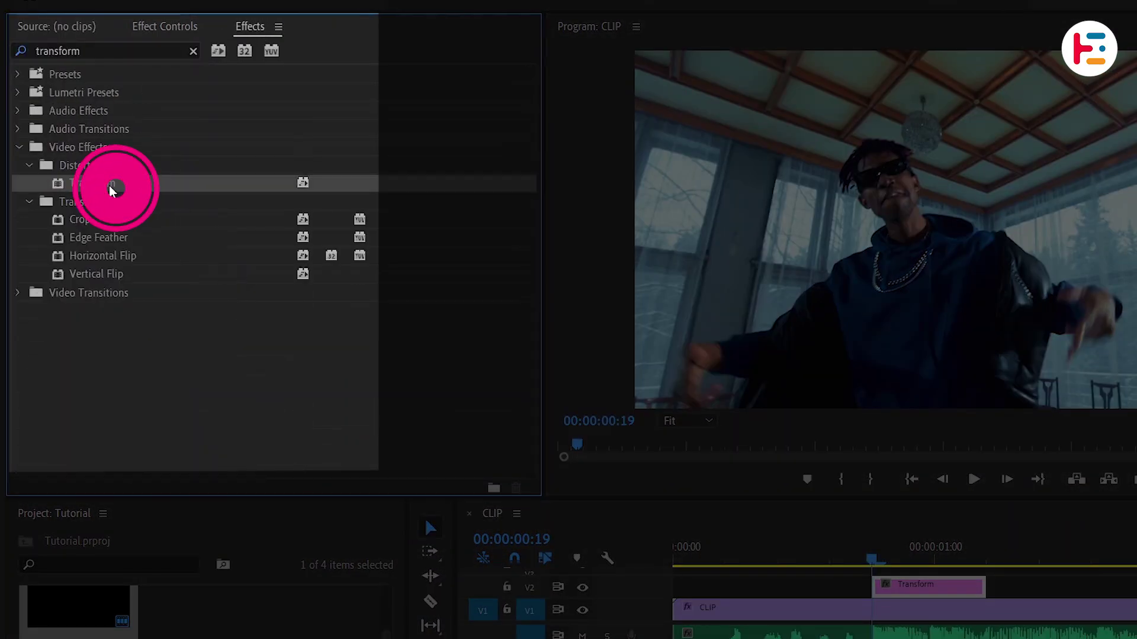
- Start keyframing Position, Scale and Rotation of the Transform effect at 00:00:00:19
{"action": "left_click", "coordinate": [155, 25]}
{"action": "scroll", "coordinate": [454, 265], "scroll_direction": "down", "scroll_amount": 5}
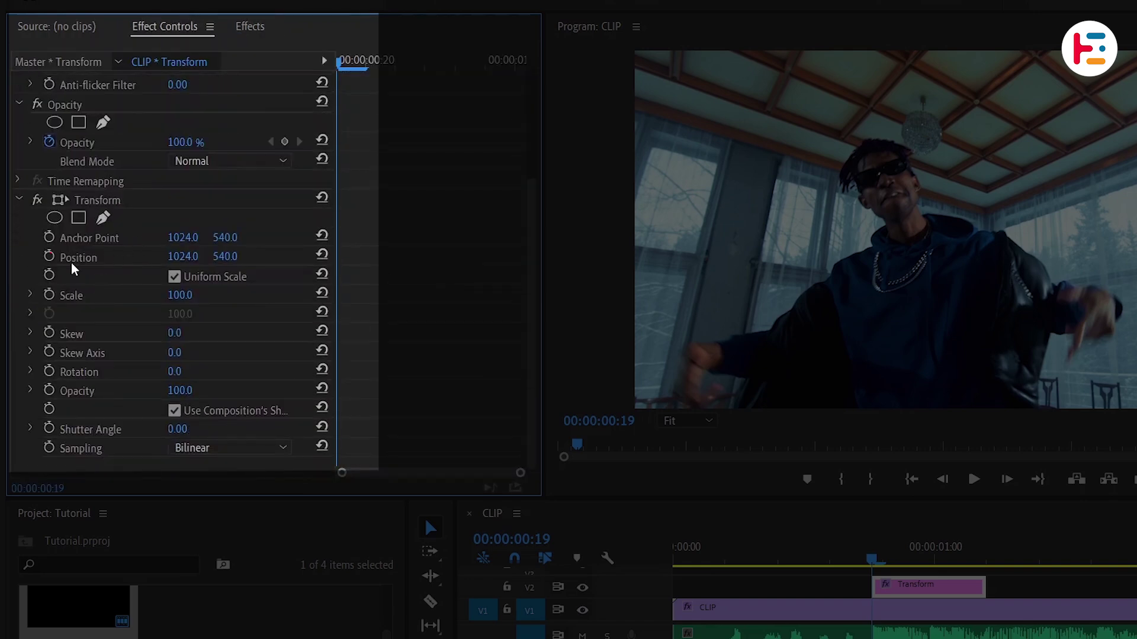
{"action": "left_click", "coordinate": [55, 268]}
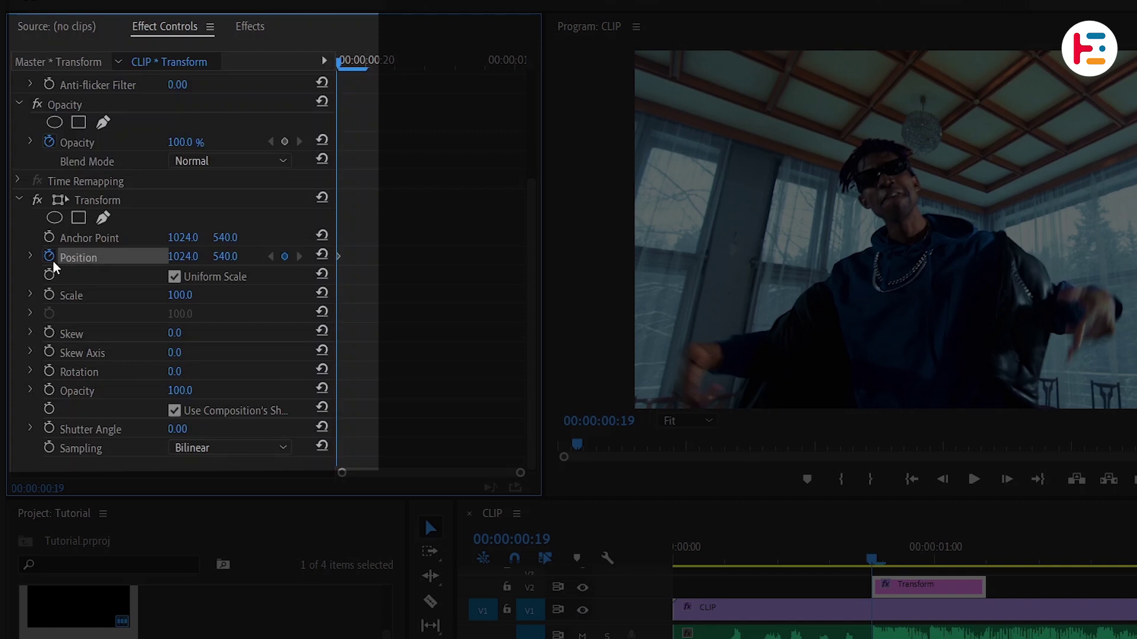
{"action": "left_click", "coordinate": [47, 298]}
{"action": "left_click", "coordinate": [49, 371]}
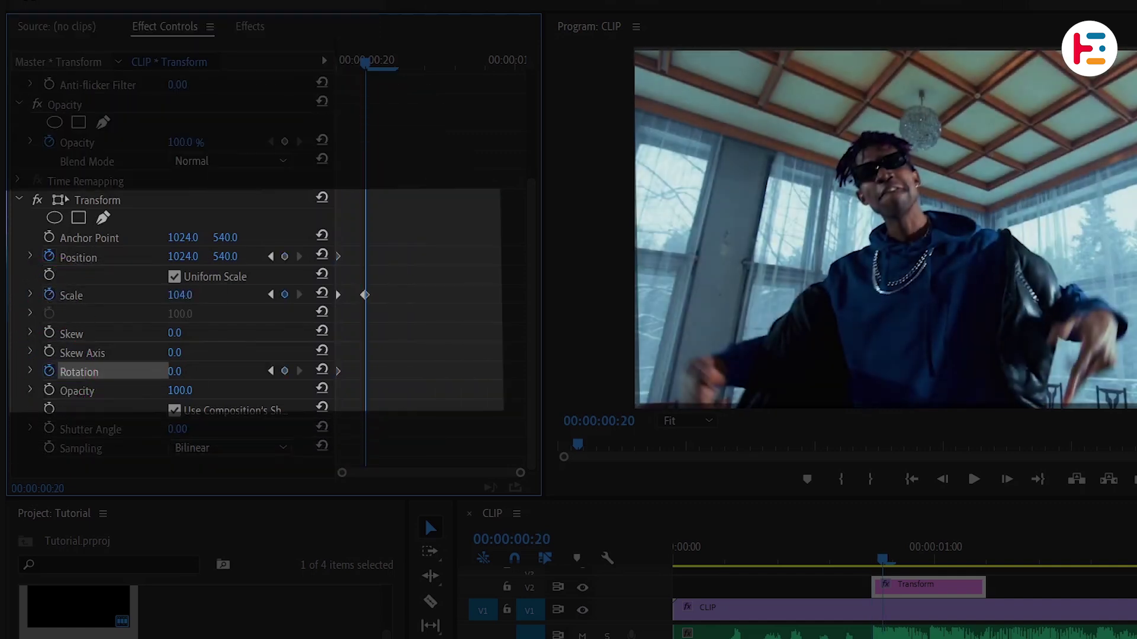
- Keyframe position 1024, 542, scale 106 and rotation -2 at 00:00:00:20, and position 1057, 542 with rotation 2 at 00:00:00:21
{"action": "left_click_drag", "start_coordinate": [217, 375], "coordinate": [211, 376]}
{"action": "left_click_drag", "start_coordinate": [190, 294], "coordinate": [193, 296]}
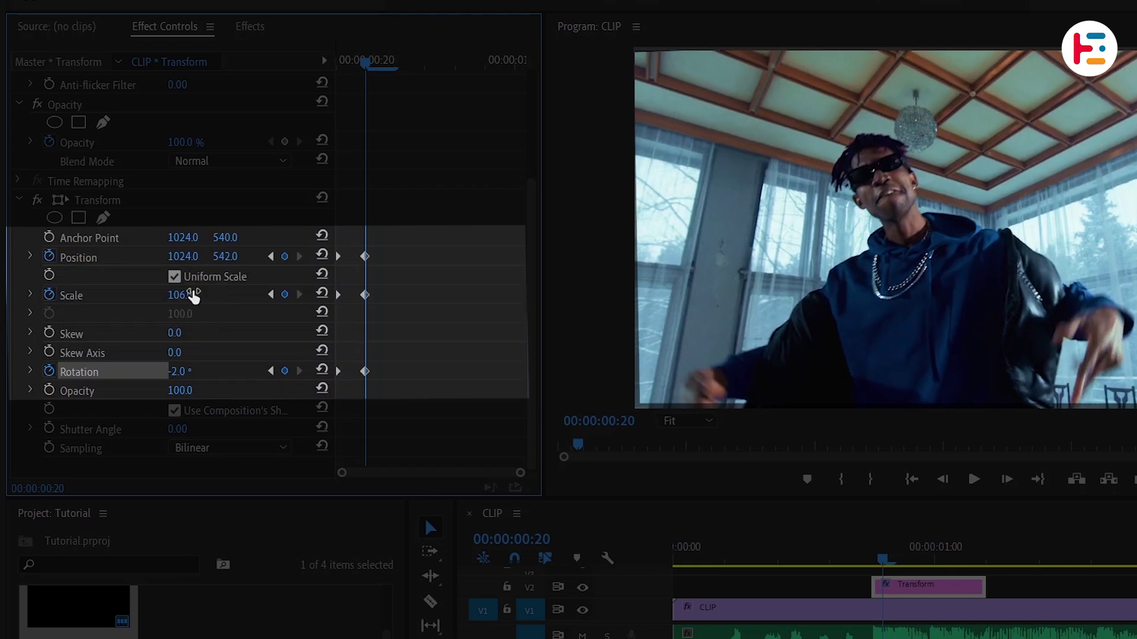
{"action": "key", "text": "Right"}
{"action": "left_click", "coordinate": [180, 371]}
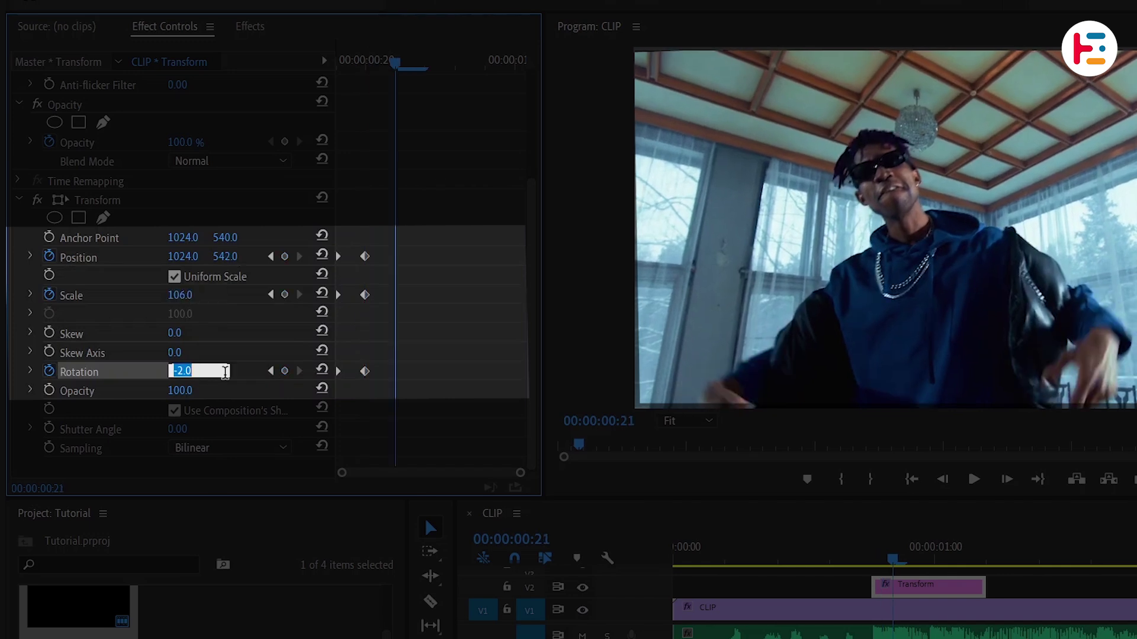
{"action": "type", "text": "2"}
{"action": "key", "text": "Return"}
- Keyframe position 1057, 523 and rotation -1 at 00:00:00:22, rotation 0 at 00:00:00:23, and return all three properties to default one frame on
{"action": "key", "text": "Right"}
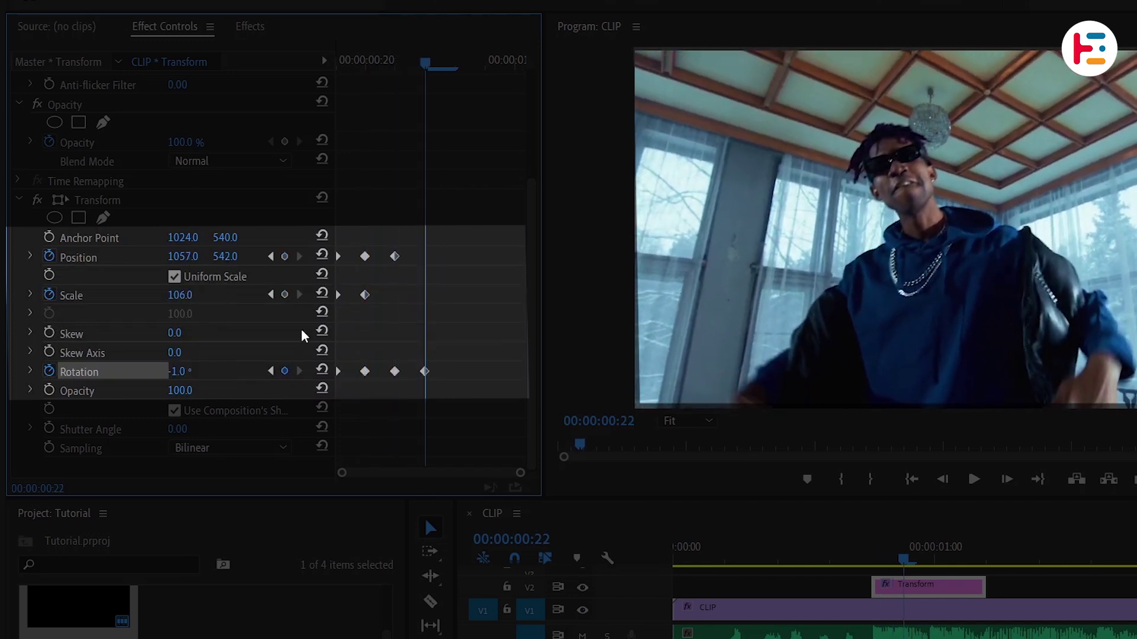
{"action": "left_click_drag", "start_coordinate": [226, 257], "coordinate": [214, 256]}
{"action": "key", "text": "Right"}
{"action": "left_click_drag", "start_coordinate": [195, 373], "coordinate": [198, 370]}
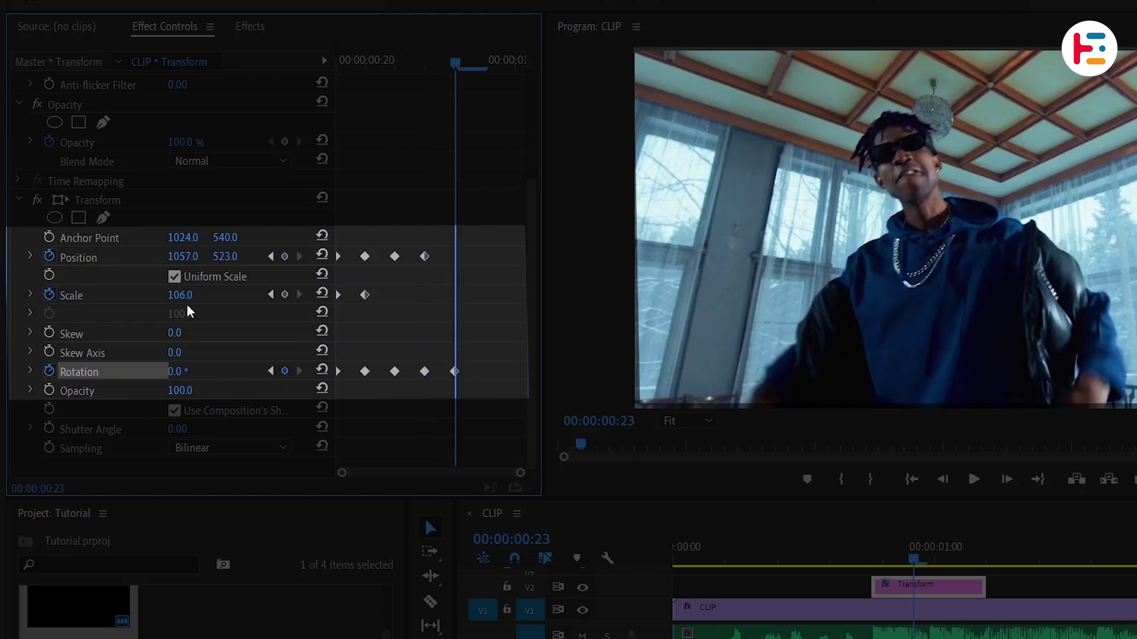
{"action": "left_click_drag", "start_coordinate": [187, 295], "coordinate": [183, 294]}
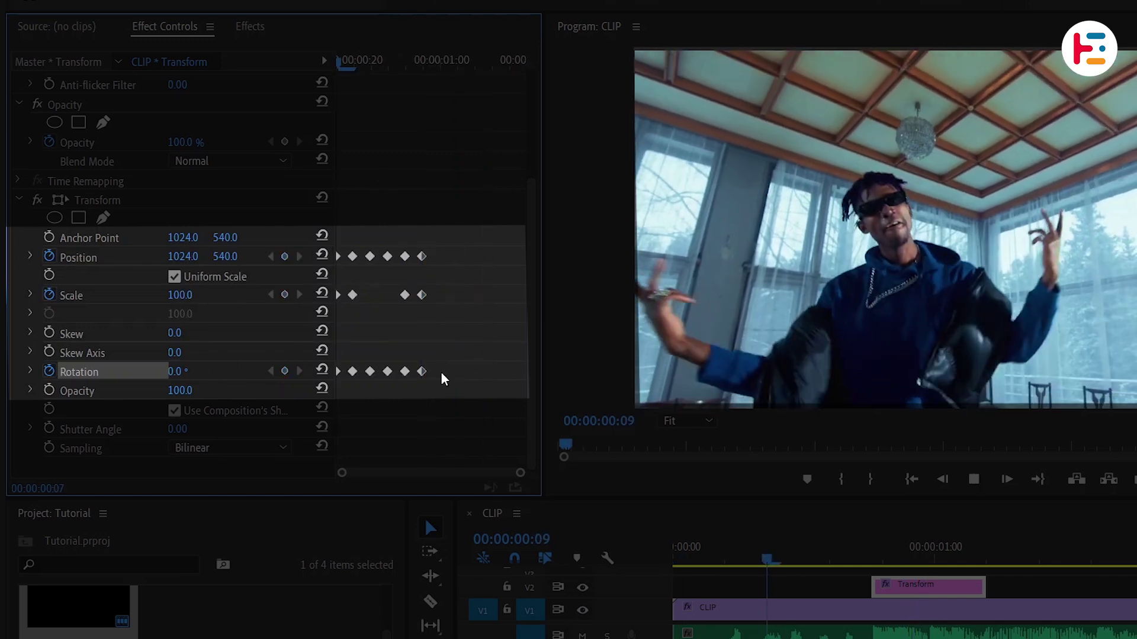
{"action": "key", "text": "space"}
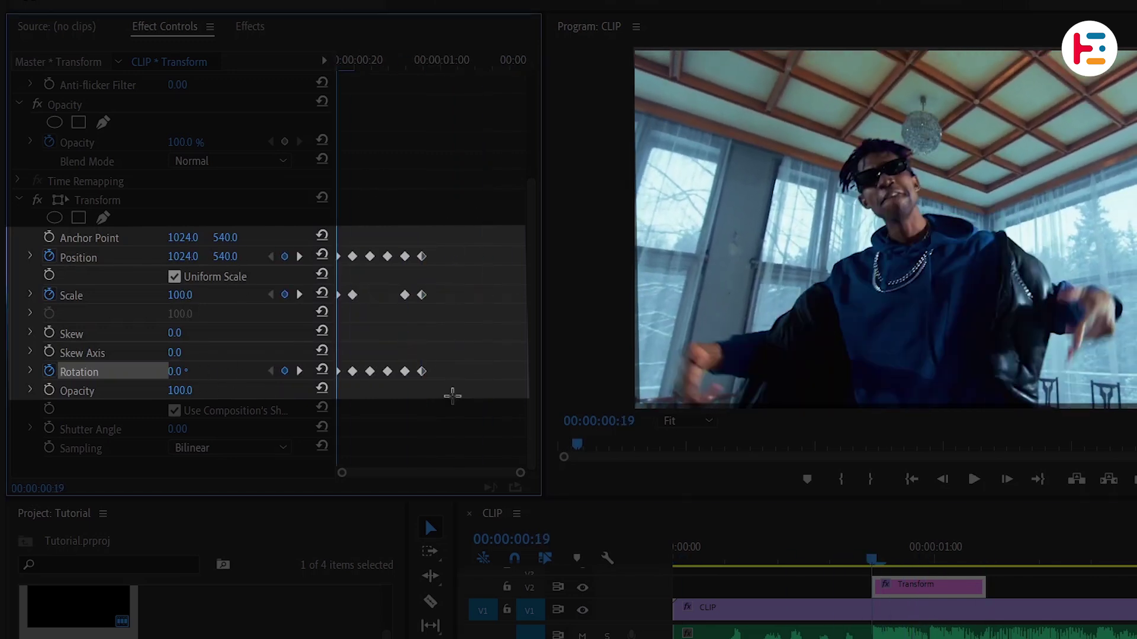
- Smooth all Position, Scale and Rotation keyframes of the Transform effect with Bezier-style temporal interpolation
{"action": "left_click_drag", "start_coordinate": [453, 397], "coordinate": [324, 222]}
{"action": "right_click", "coordinate": [424, 253]}
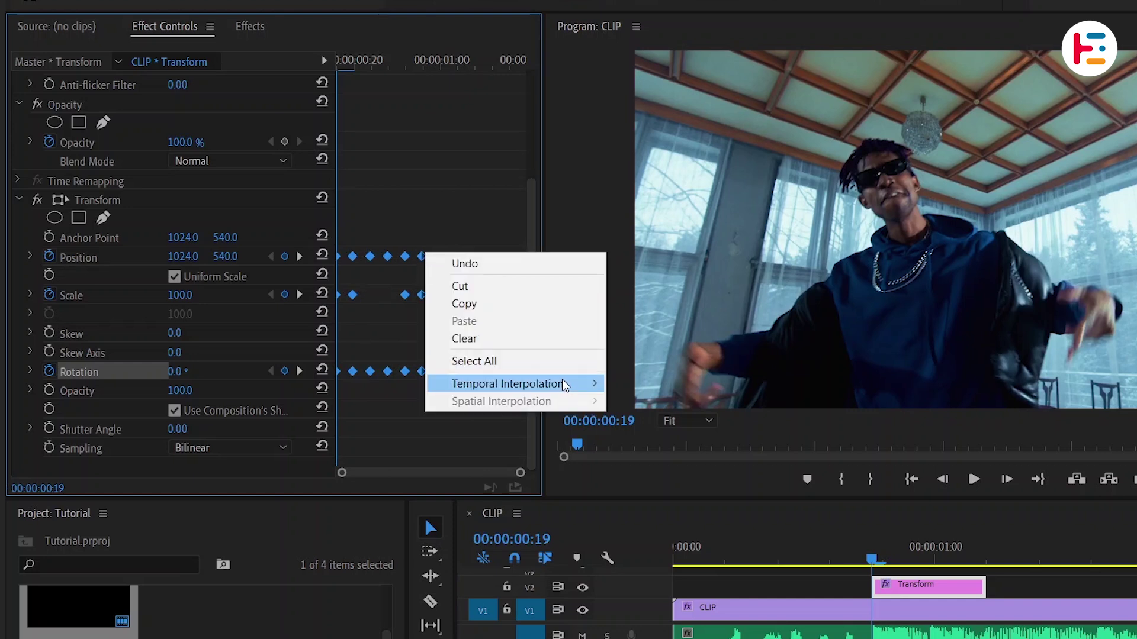
{"action": "mouse_move", "coordinate": [585, 386]}
{"action": "left_click", "coordinate": [645, 436]}
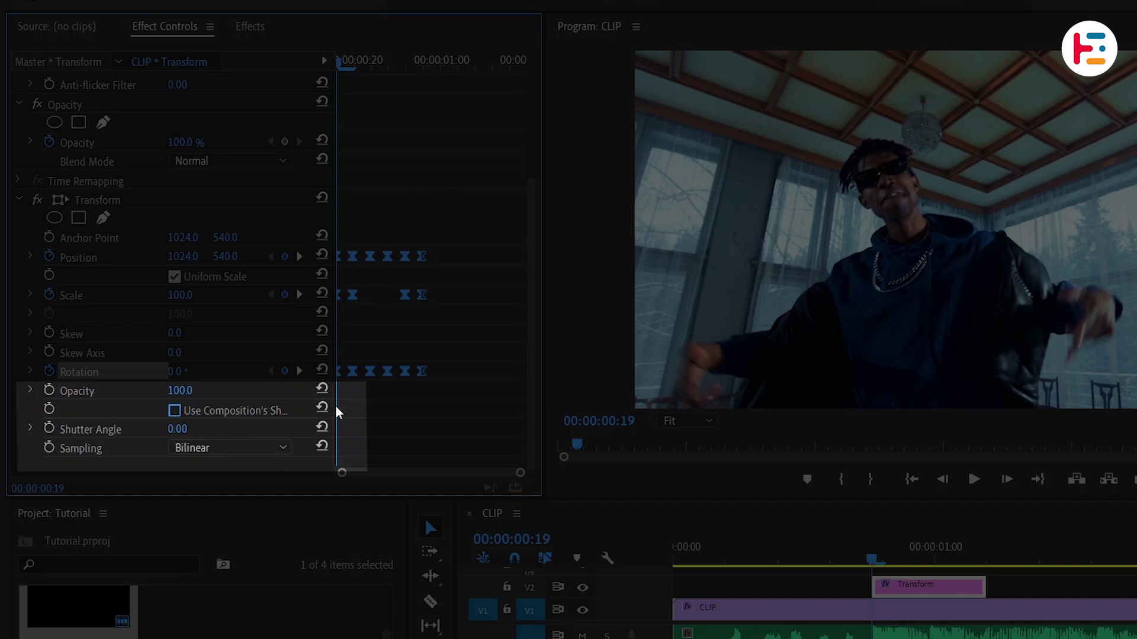
- Turn off the use of the composition's shutter angle and enter a custom shutter angle for the Transform effect
{"action": "mouse_move", "coordinate": [336, 408]}
{"action": "left_mouse_down"}
{"action": "mouse_move", "coordinate": [421, 406]}
{"action": "mouse_move", "coordinate": [343, 408]}
{"action": "left_mouse_up"}
{"action": "left_click", "coordinate": [181, 428]}
{"action": "type", "text": "2"}
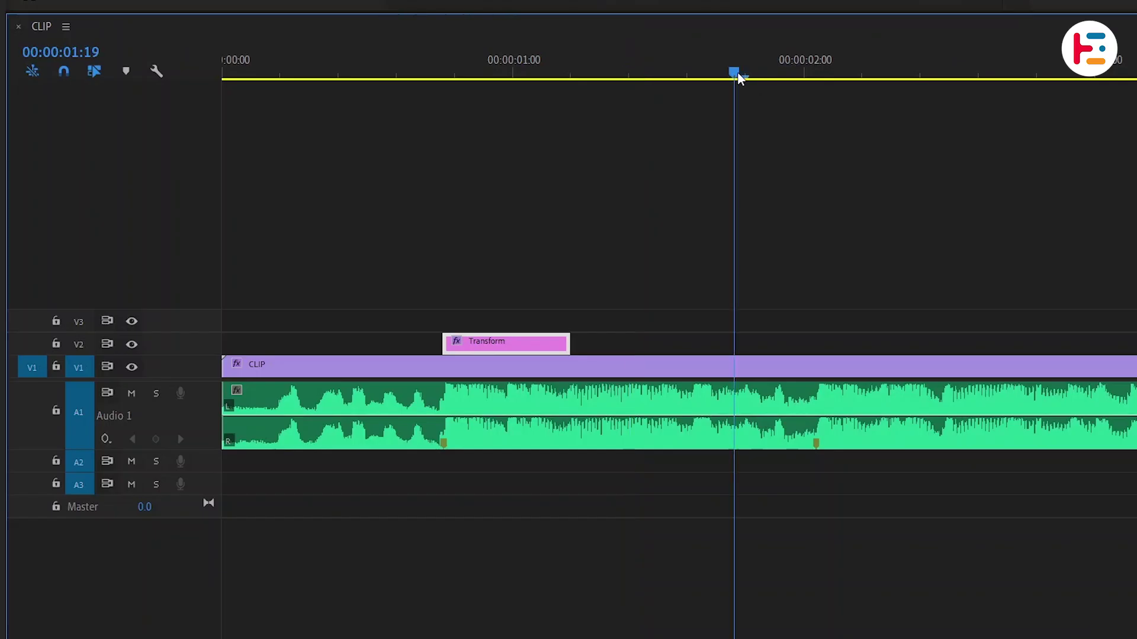
- Duplicate the animated Transform layer on V2 to the second beat marker at 00:00:02:01
{"action": "left_click_drag", "start_coordinate": [737, 72], "coordinate": [817, 88]}
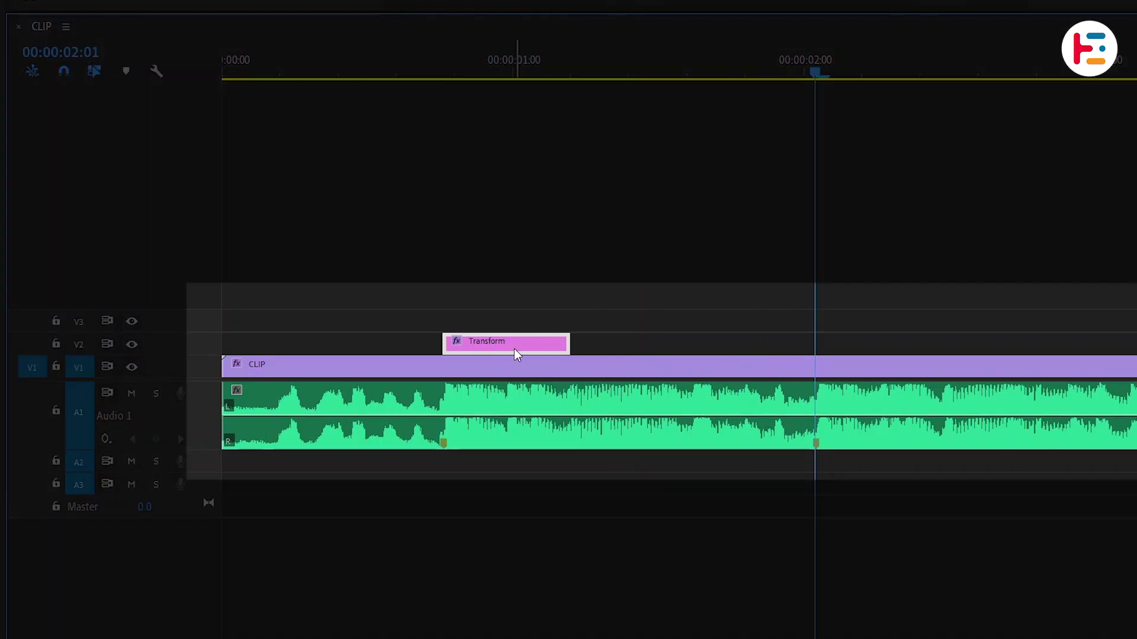
{"action": "left_click_drag", "start_coordinate": [514, 354], "coordinate": [891, 344]}
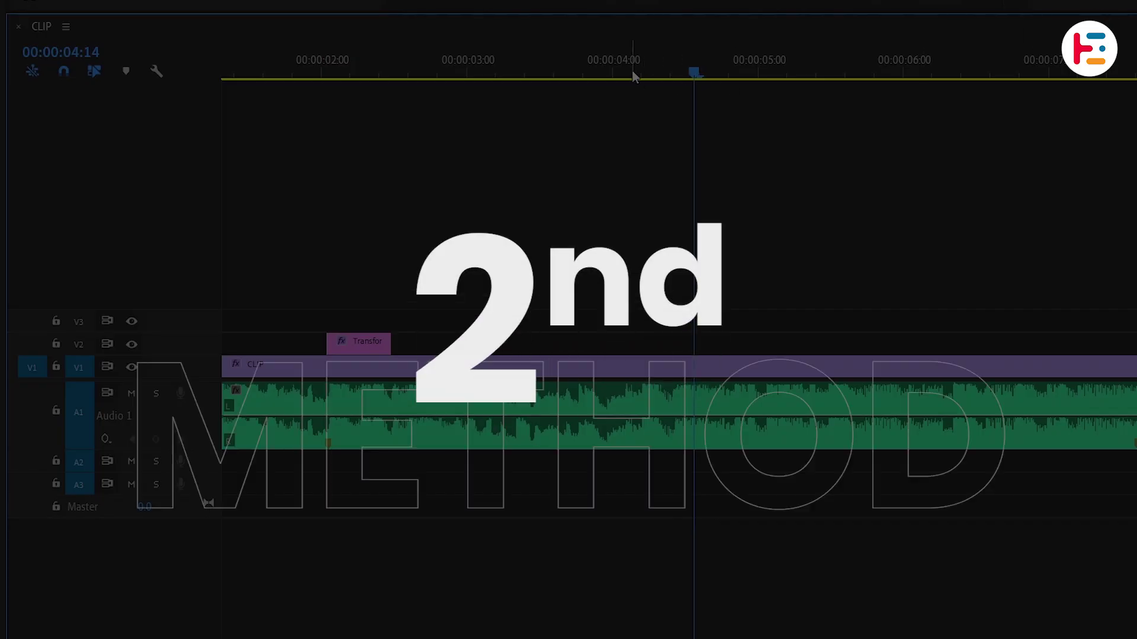
- Create an adjustment layer named Directional Blur and place it on V2 from 00:00:04:04 to 00:00:04:10
{"action": "key", "text": "space"}
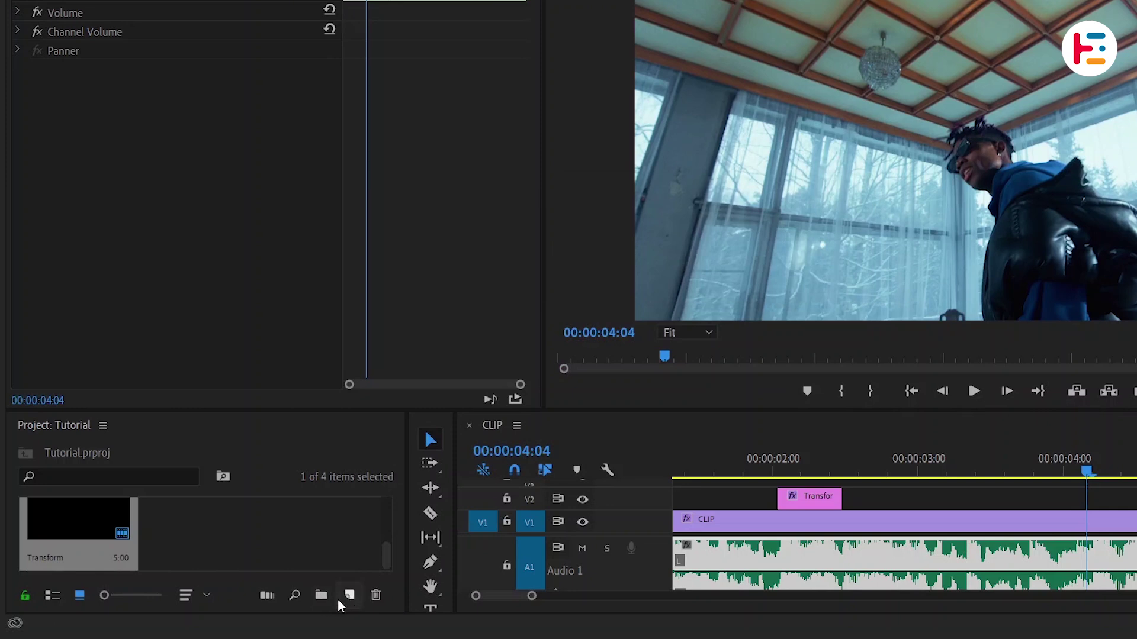
{"action": "left_click", "coordinate": [349, 596]}
{"action": "left_click", "coordinate": [437, 429]}
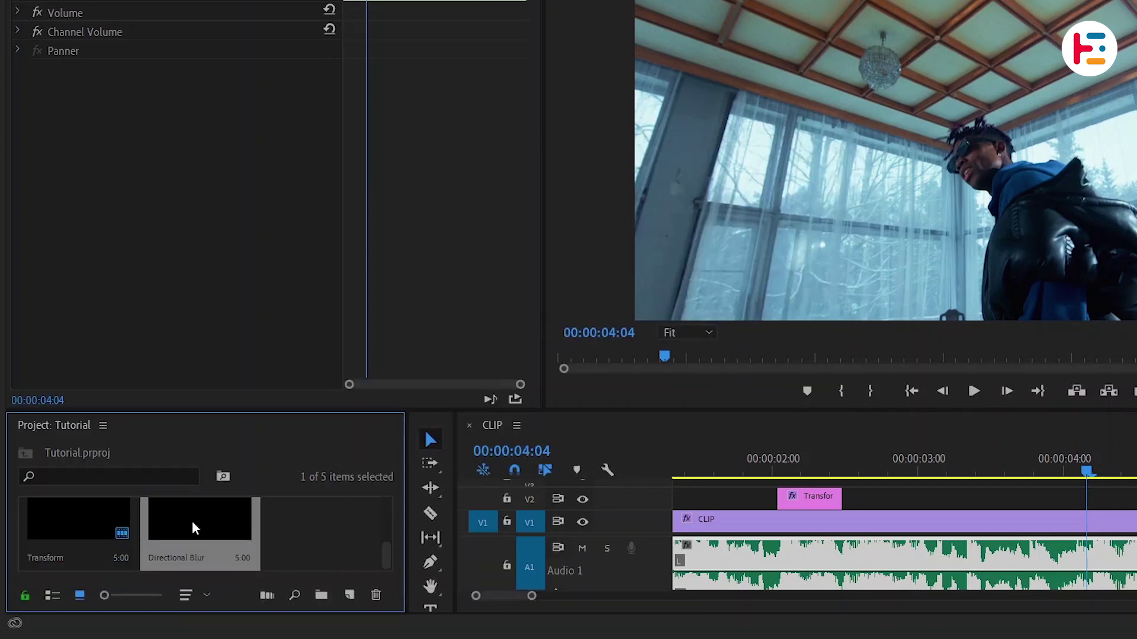
{"action": "left_click_drag", "start_coordinate": [192, 521], "coordinate": [1112, 510]}
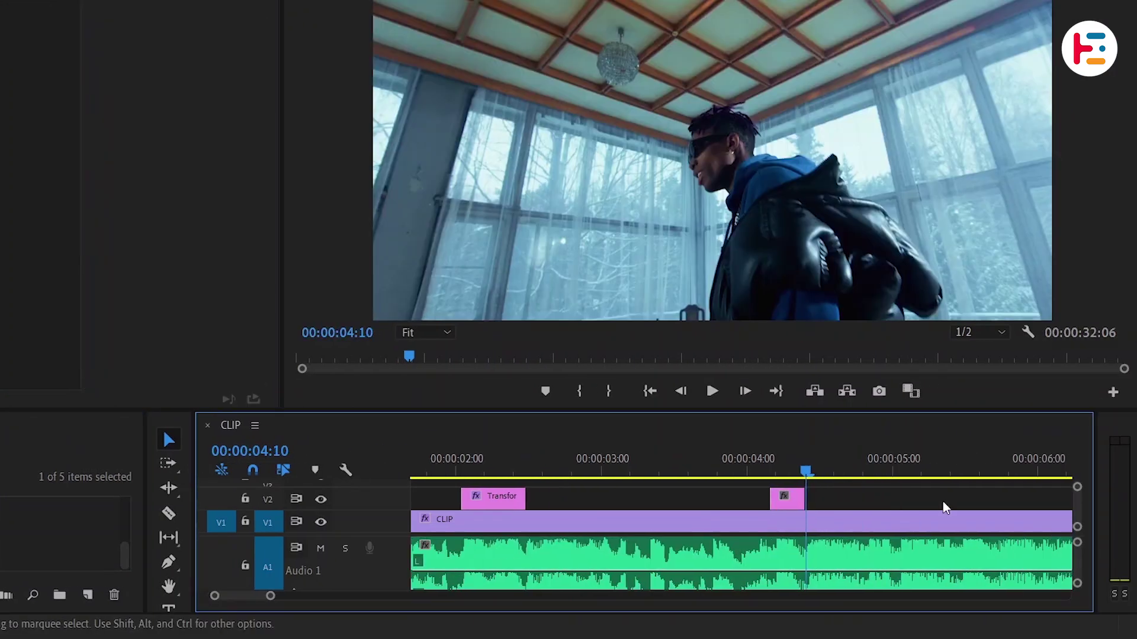
- Search the effects for "direct" and apply Directional Blur to the short adjustment layer ending at 00:00:04:10
{"action": "scroll", "coordinate": [946, 508], "scroll_direction": "down", "scroll_amount": 1}
{"action": "left_click", "coordinate": [697, 492]}
{"action": "left_click", "coordinate": [243, 27]}
{"action": "left_click", "coordinate": [101, 49]}
{"action": "type", "text": "di"}
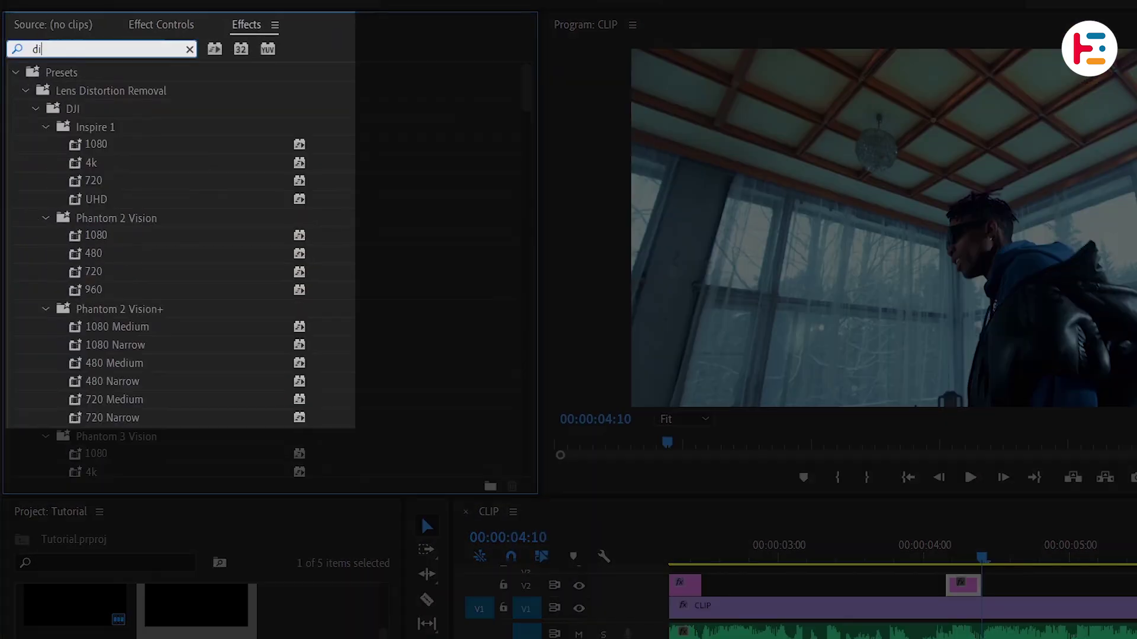
{"action": "type", "text": "rect"}
{"action": "left_click", "coordinate": [126, 183]}
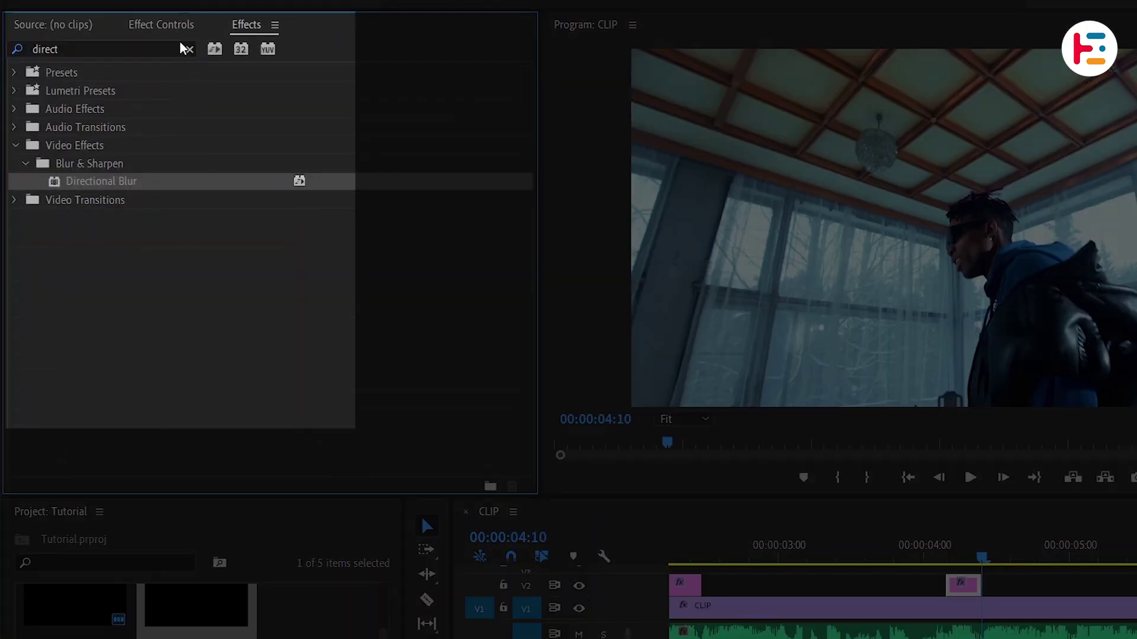
- Set the Directional Blur effect's Blur Length to 30 on the short adjustment layer
{"action": "left_click", "coordinate": [167, 26]}
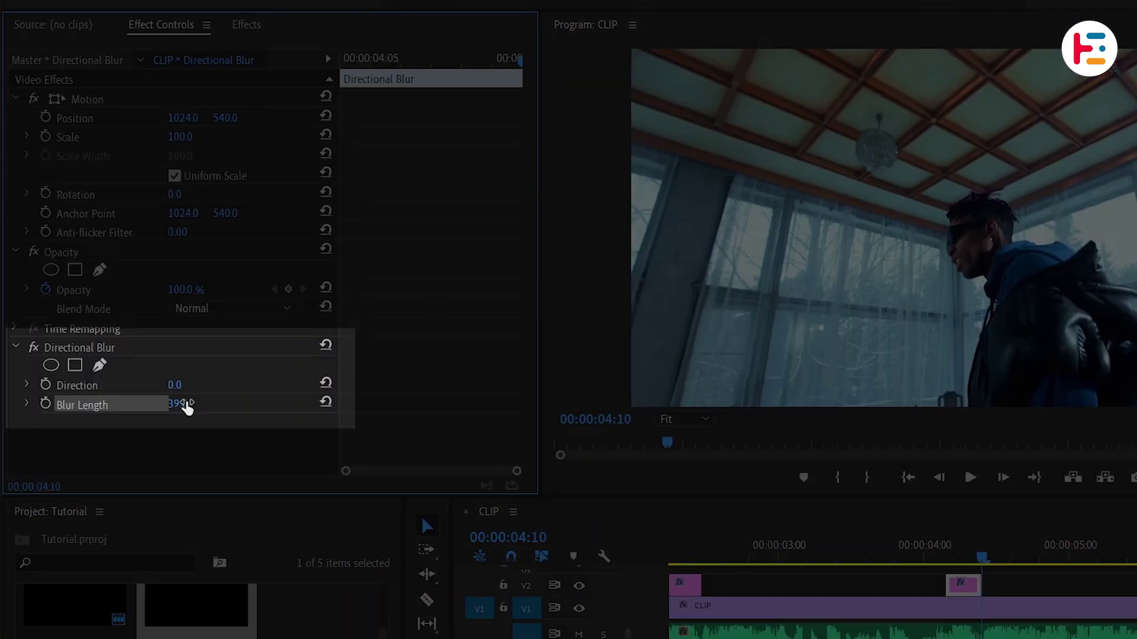
{"action": "type", "text": "30"}
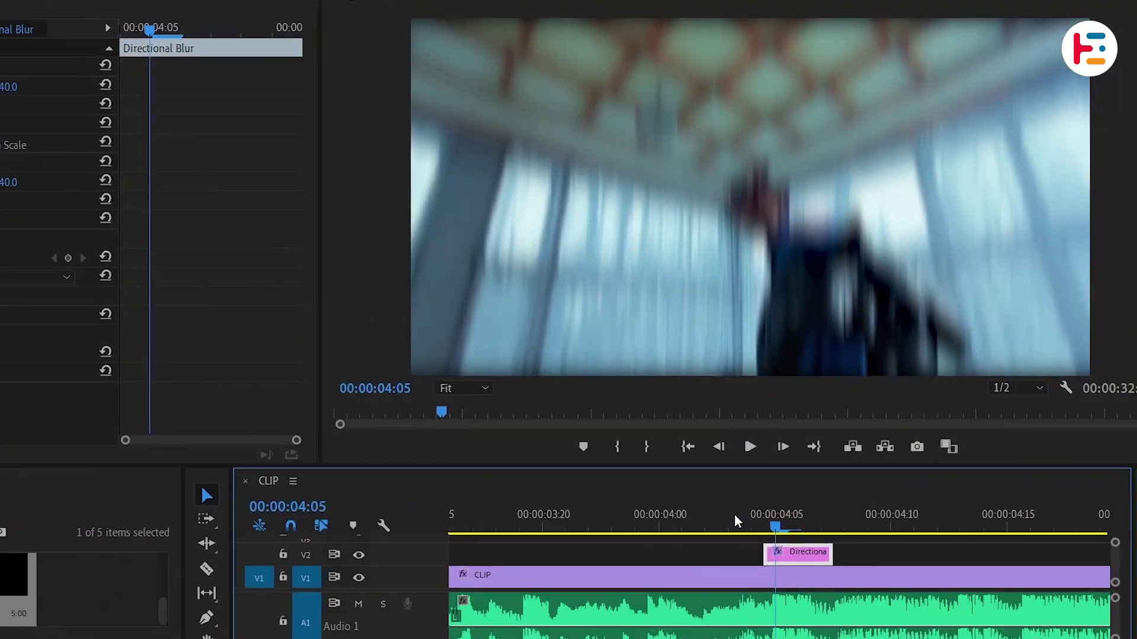
- Cut the Directional Blur layer into one-frame pieces from 00:00:04:04 and delete every second piece
{"action": "key", "text": "equal"}
{"action": "key", "text": "ctrl+k"}
{"action": "key", "text": "Right"}
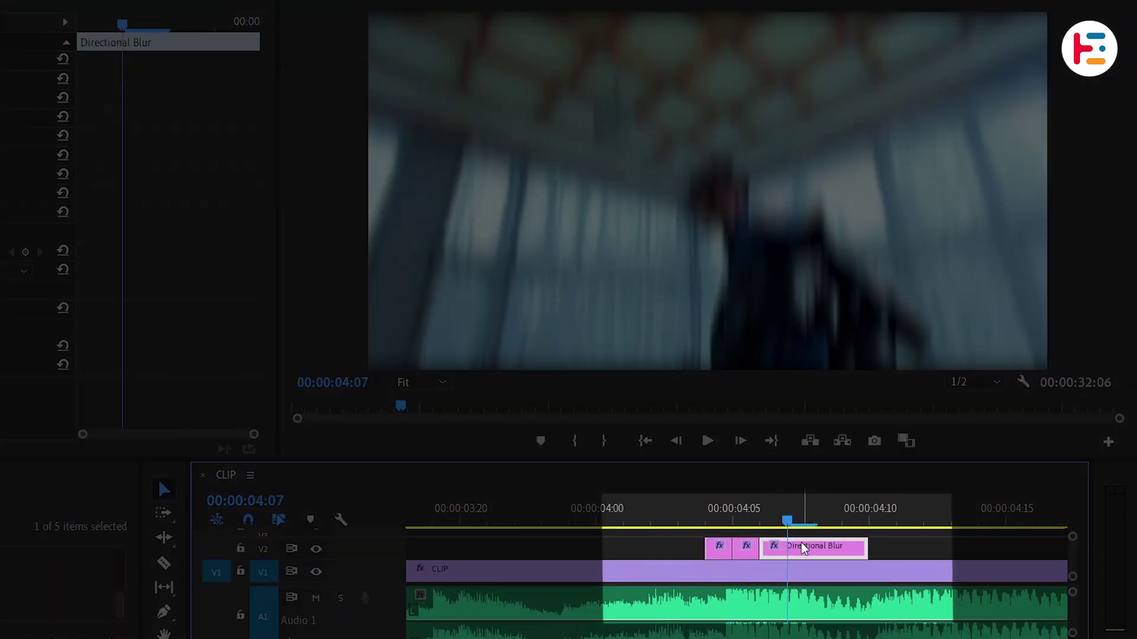
{"action": "left_click", "coordinate": [745, 549]}
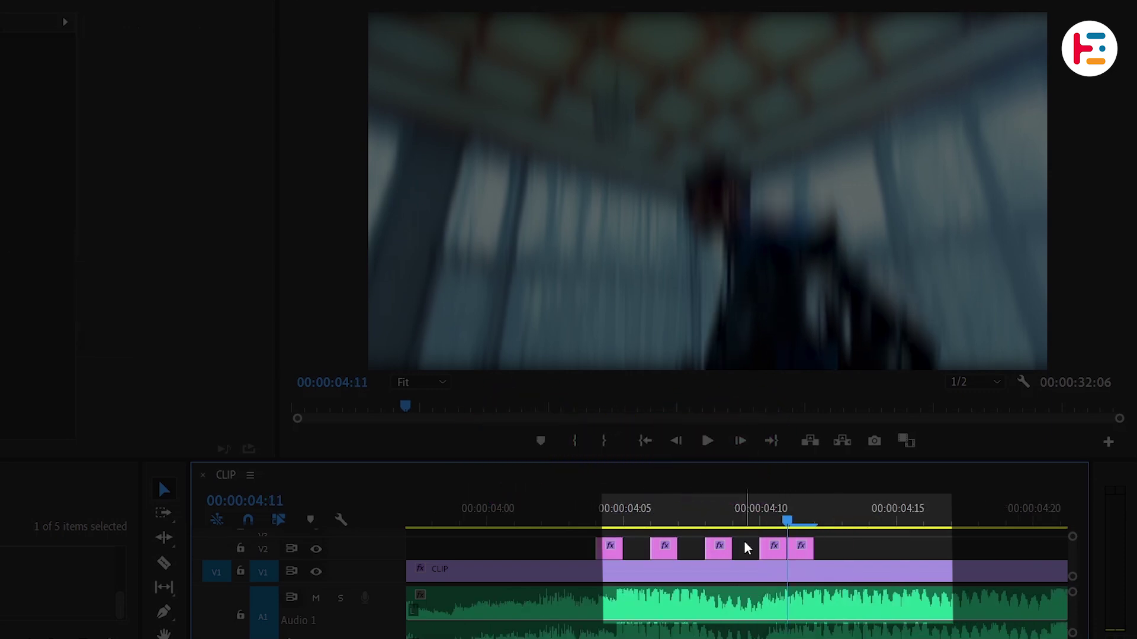
{"action": "left_click_drag", "start_coordinate": [681, 503], "coordinate": [749, 502]}
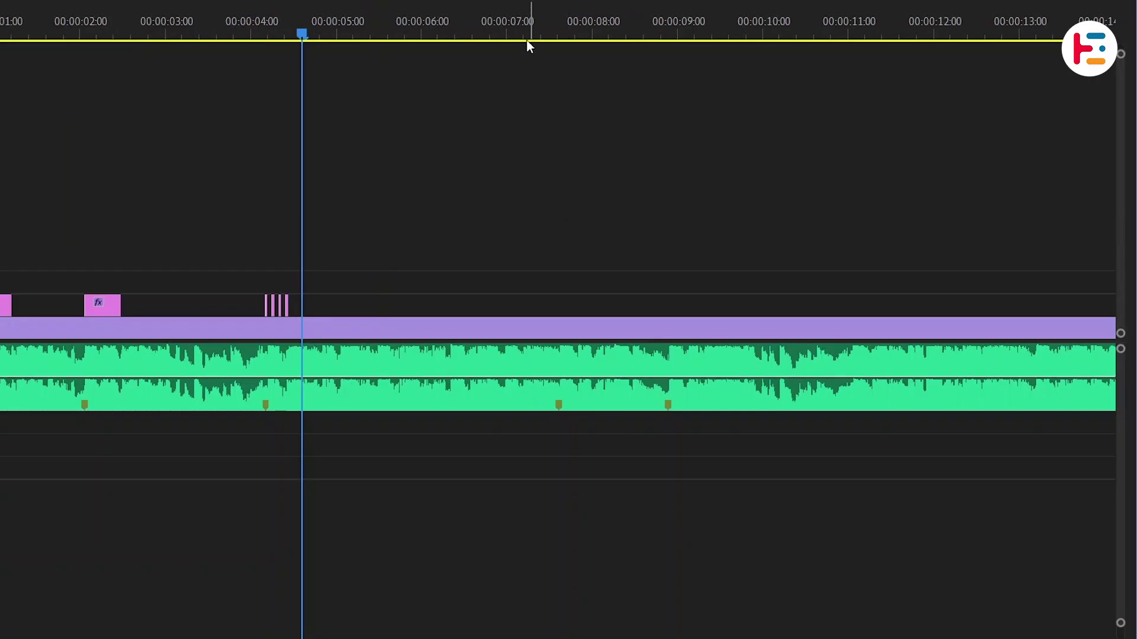
- Duplicate the four Directional Blur pieces on V2 to the beat marker at 00:00:07:15
{"action": "left_click_drag", "start_coordinate": [527, 40], "coordinate": [556, 35]}
{"action": "left_click_drag", "start_coordinate": [210, 243], "coordinate": [605, 307]}
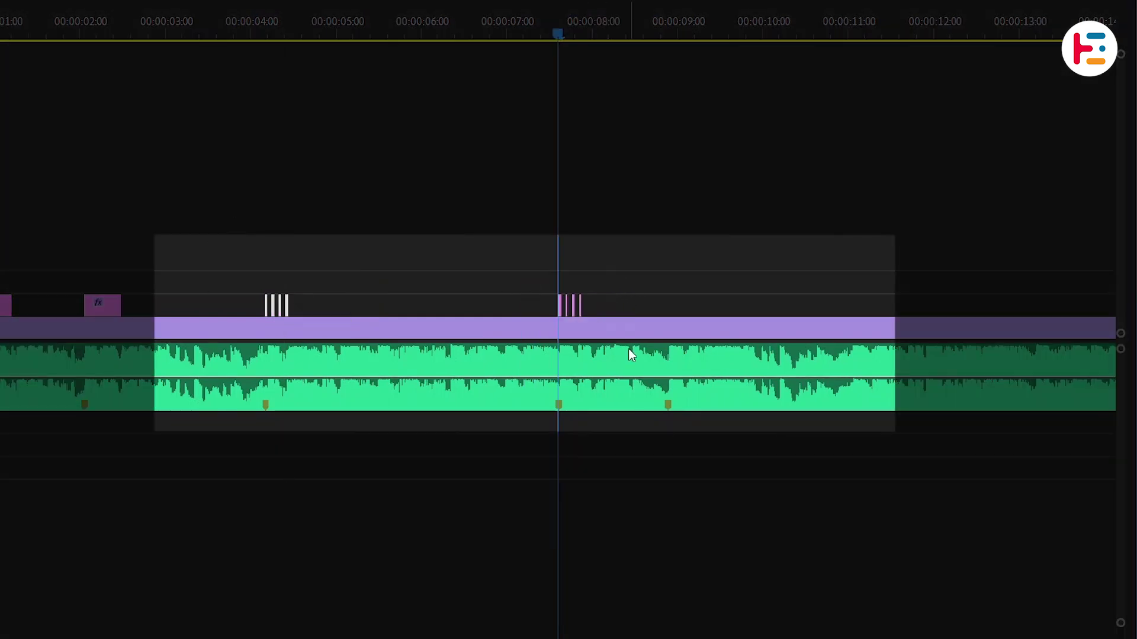
{"action": "key", "text": "equal"}
{"action": "key", "text": "equal"}
{"action": "key", "text": "equal"}
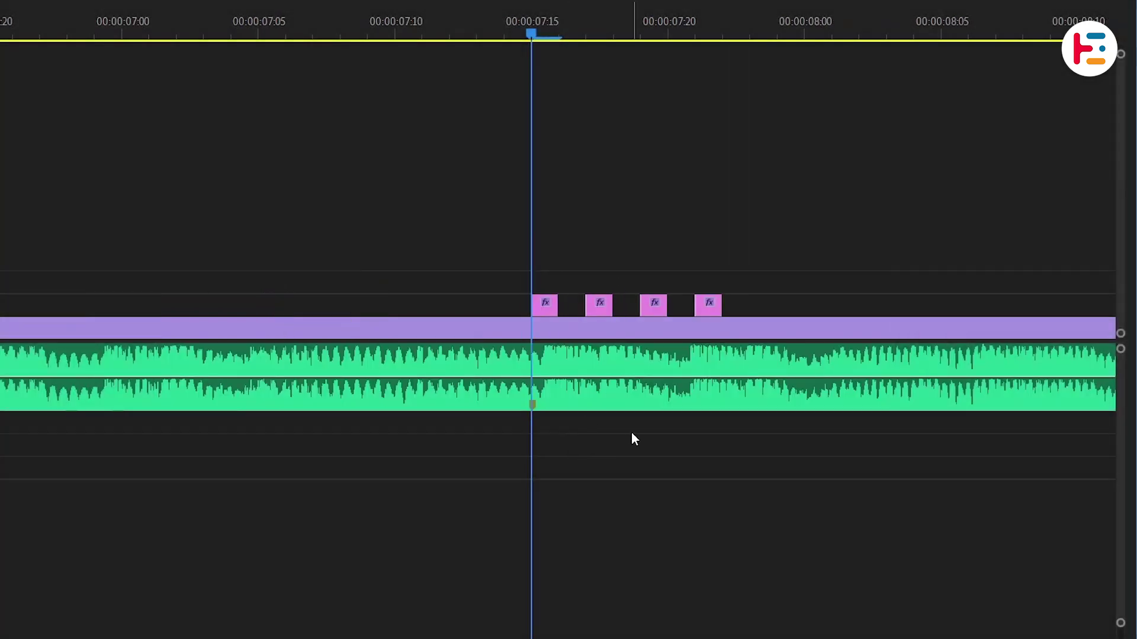
{"action": "key", "text": "space"}
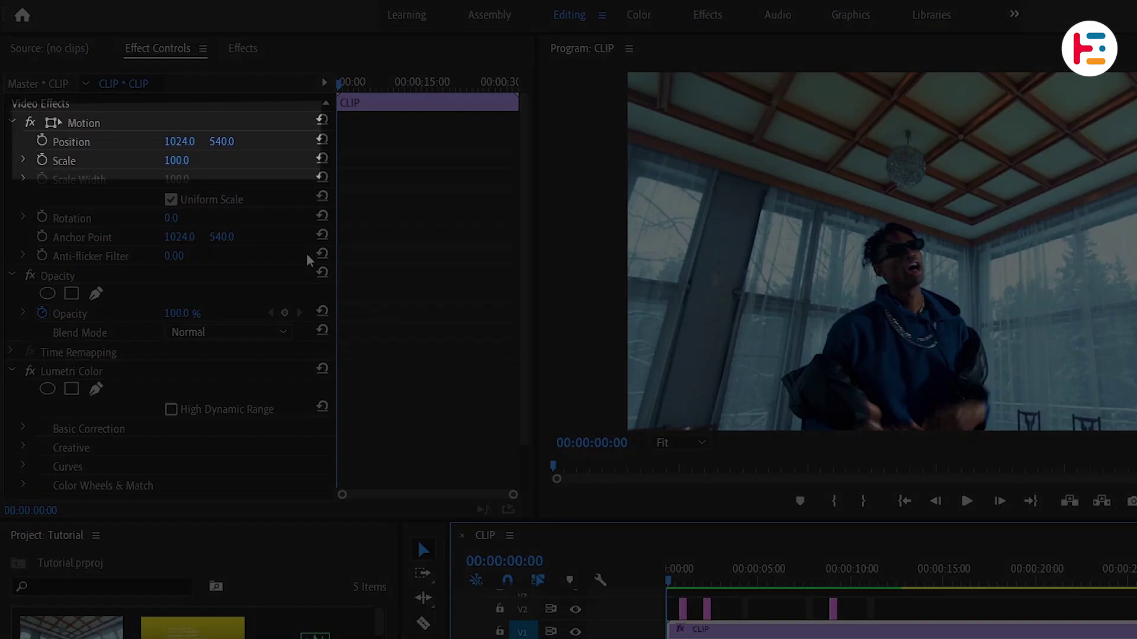
- Try a Motion Scale of 103 on the V1 clip, and reset the Scale to its default
{"action": "left_click", "coordinate": [189, 161]}
{"action": "type", "text": "1"}
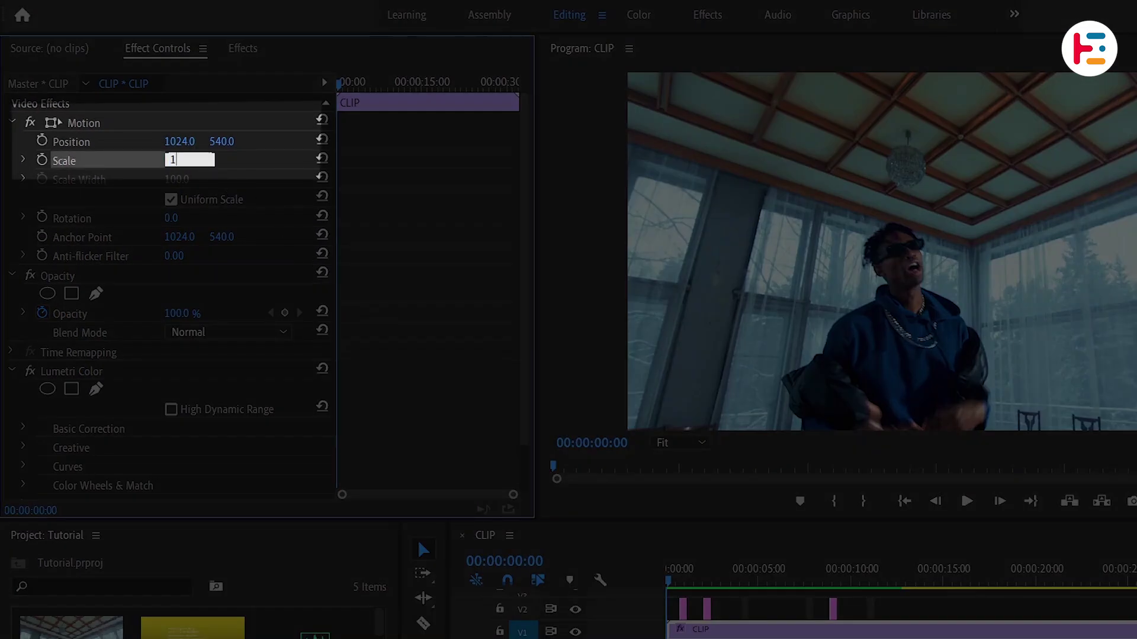
{"action": "type", "text": "03"}
{"action": "key", "text": "Return"}
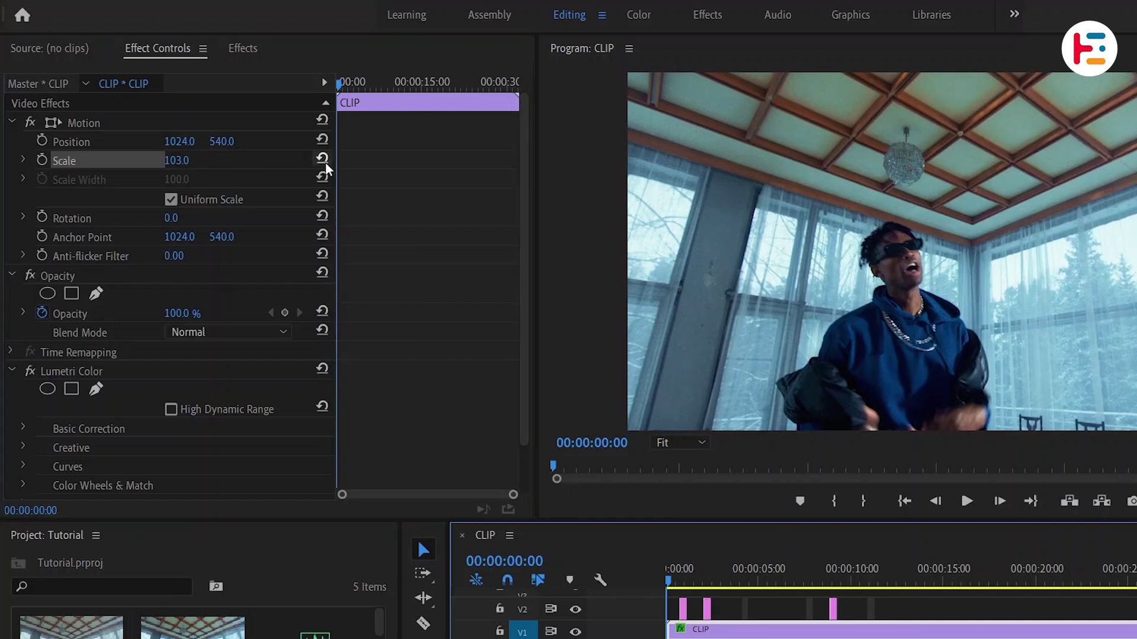
{"action": "left_click", "coordinate": [324, 160]}
- Create an adjustment layer named Crop at the start of V3 and extend it to about 13.5 seconds
{"action": "left_click", "coordinate": [342, 581]}
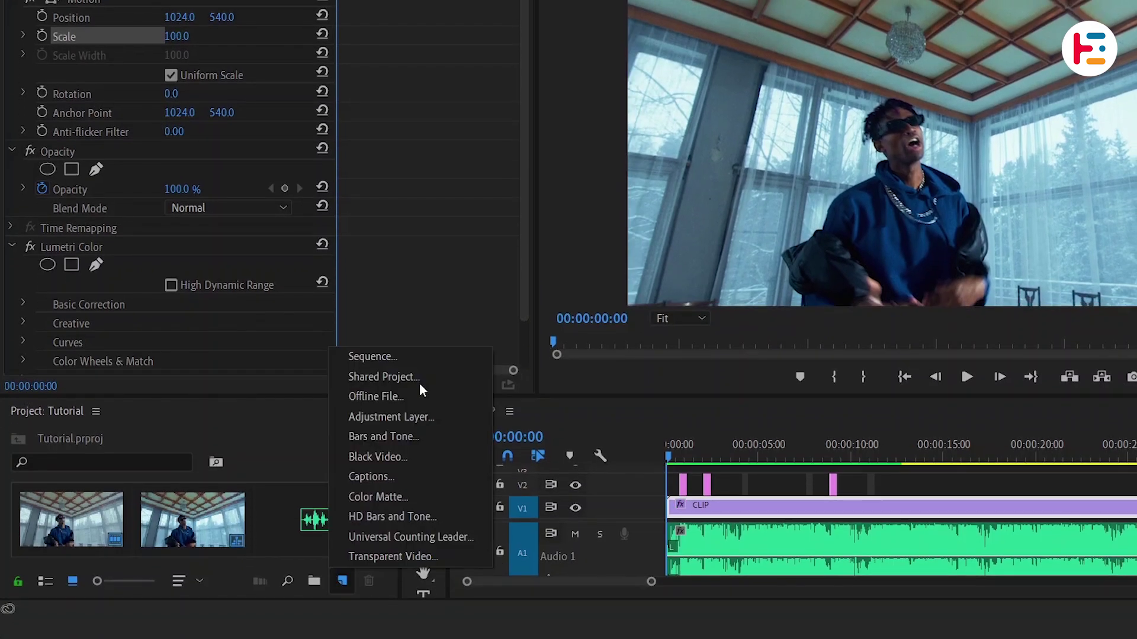
{"action": "left_click", "coordinate": [409, 417]}
{"action": "key", "text": "Return"}
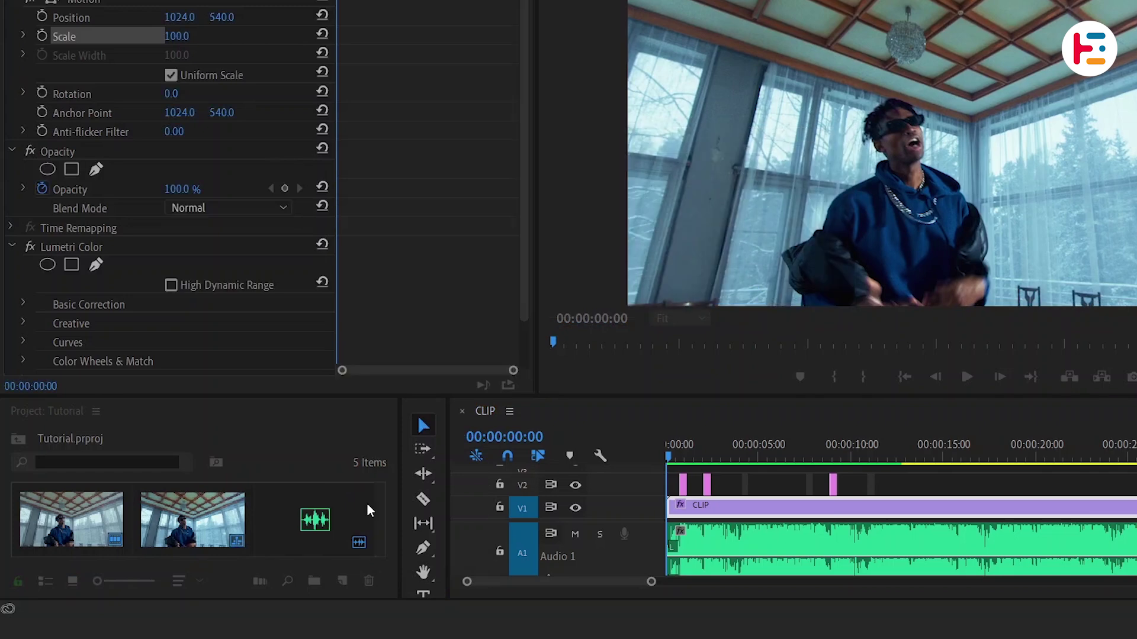
{"action": "left_click_drag", "start_coordinate": [314, 501], "coordinate": [960, 508]}
{"action": "left_click_drag", "start_coordinate": [548, 245], "coordinate": [251, 223]}
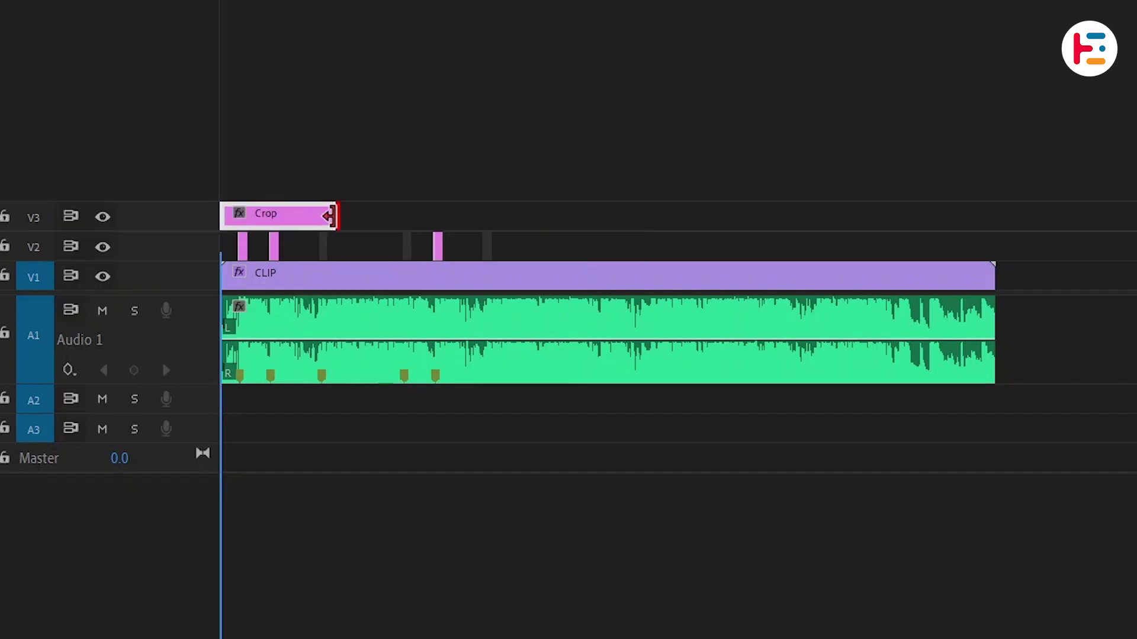
{"action": "left_click_drag", "start_coordinate": [331, 216], "coordinate": [548, 216]}
- Search the effects for "crop" and apply Crop to the adjustment layer on V3
{"action": "left_click", "coordinate": [168, 48]}
{"action": "type", "text": "crop"}
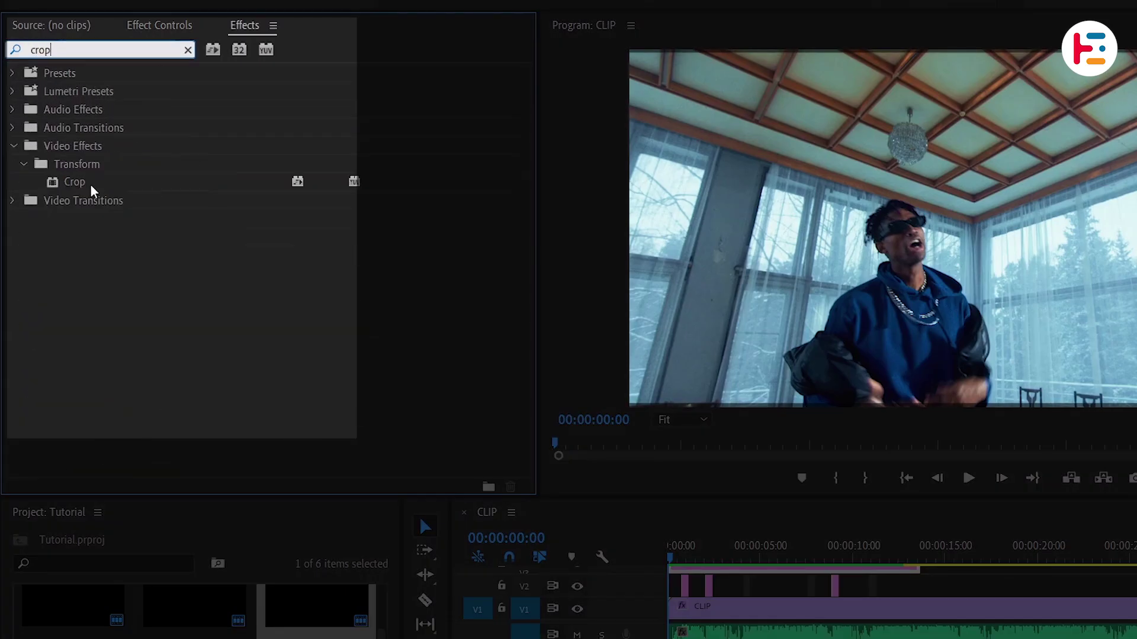
{"action": "left_click", "coordinate": [91, 187]}
{"action": "double_click", "coordinate": [91, 187]}
- Set the Crop effect's Top and Bottom to 11% each and return to the start of the sequence
{"action": "left_click", "coordinate": [159, 25]}
{"action": "scroll", "coordinate": [149, 296], "scroll_direction": "down", "scroll_amount": 2}
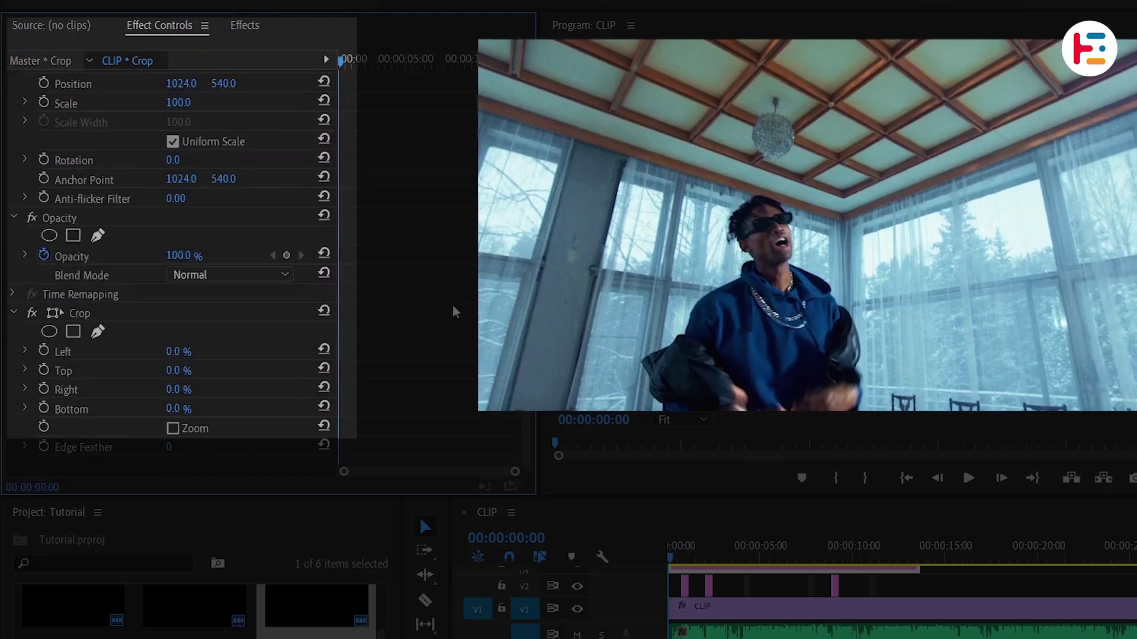
{"action": "left_click", "coordinate": [178, 370]}
{"action": "type", "text": "11"}
{"action": "key", "text": "Return"}
{"action": "left_click", "coordinate": [185, 408]}
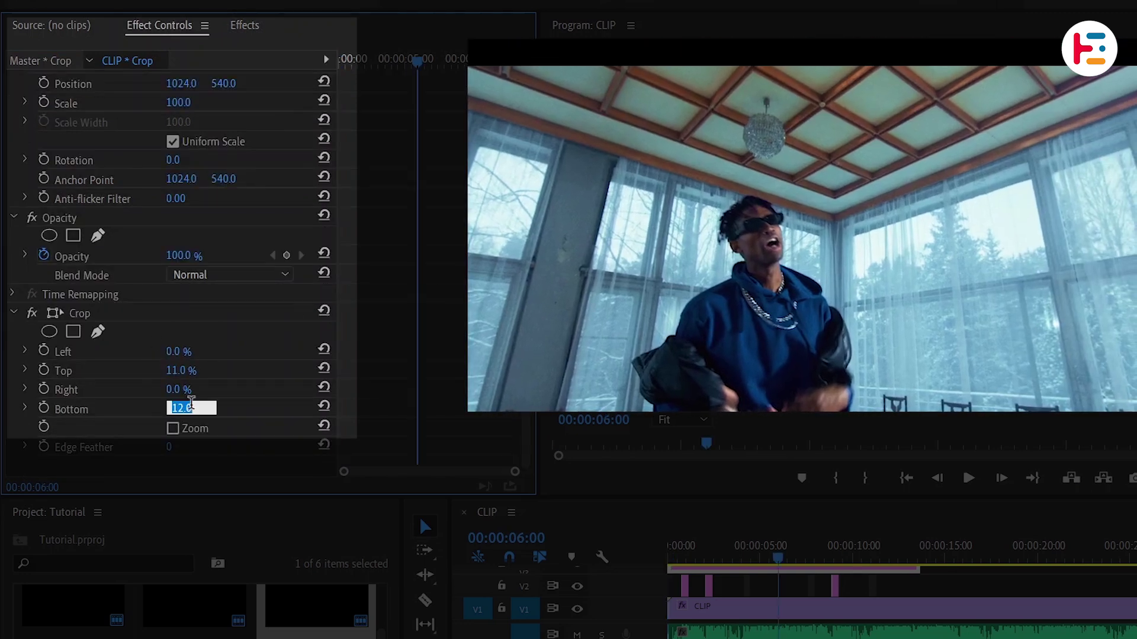
{"action": "type", "text": "11"}
{"action": "key", "text": "Return"}
{"action": "key", "text": "Home"}
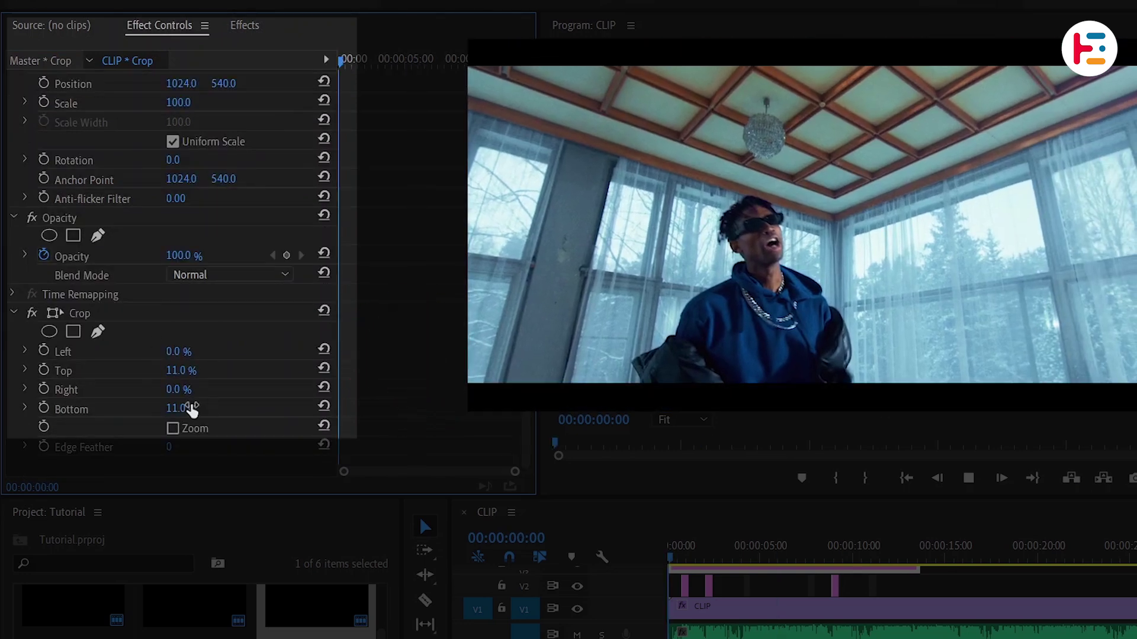